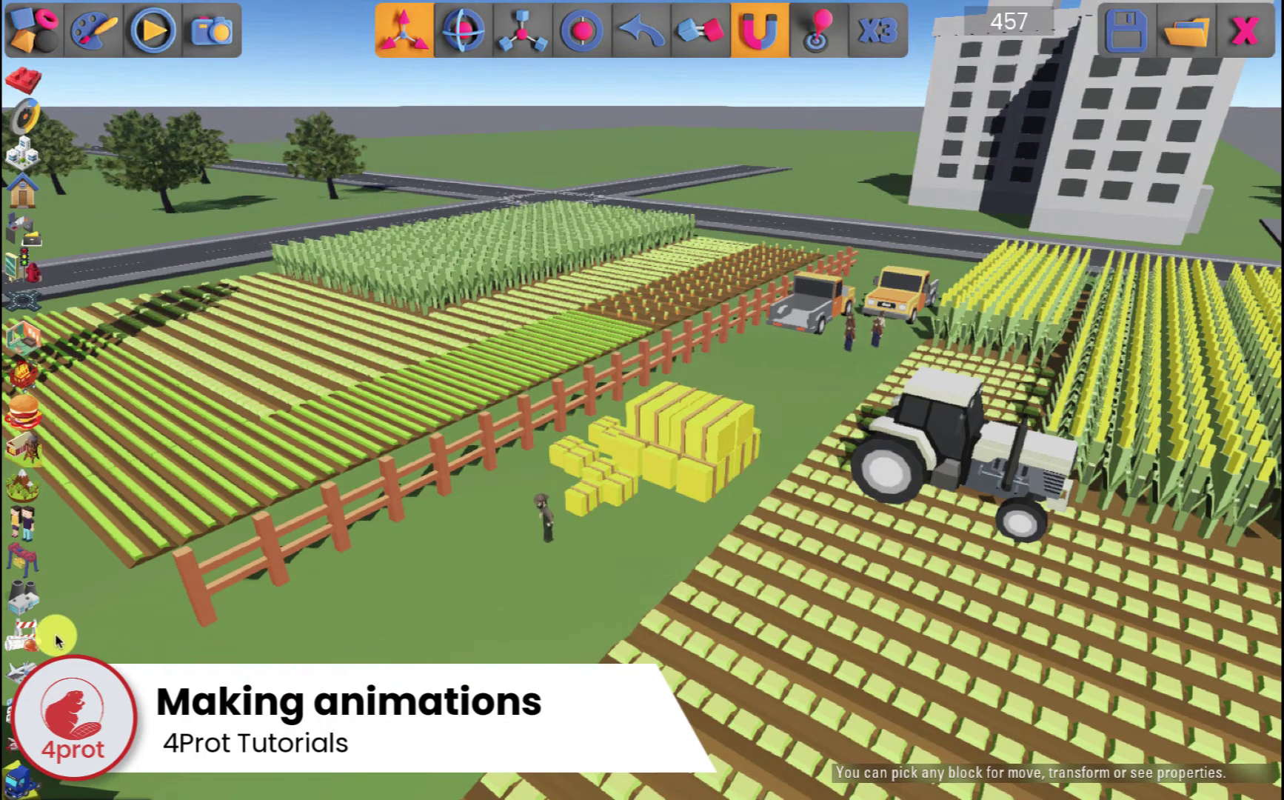
- Select the Police Officer 2 figure standing beside the small hay bales near the wooden fence
scroll(56, 641, "down", 3)
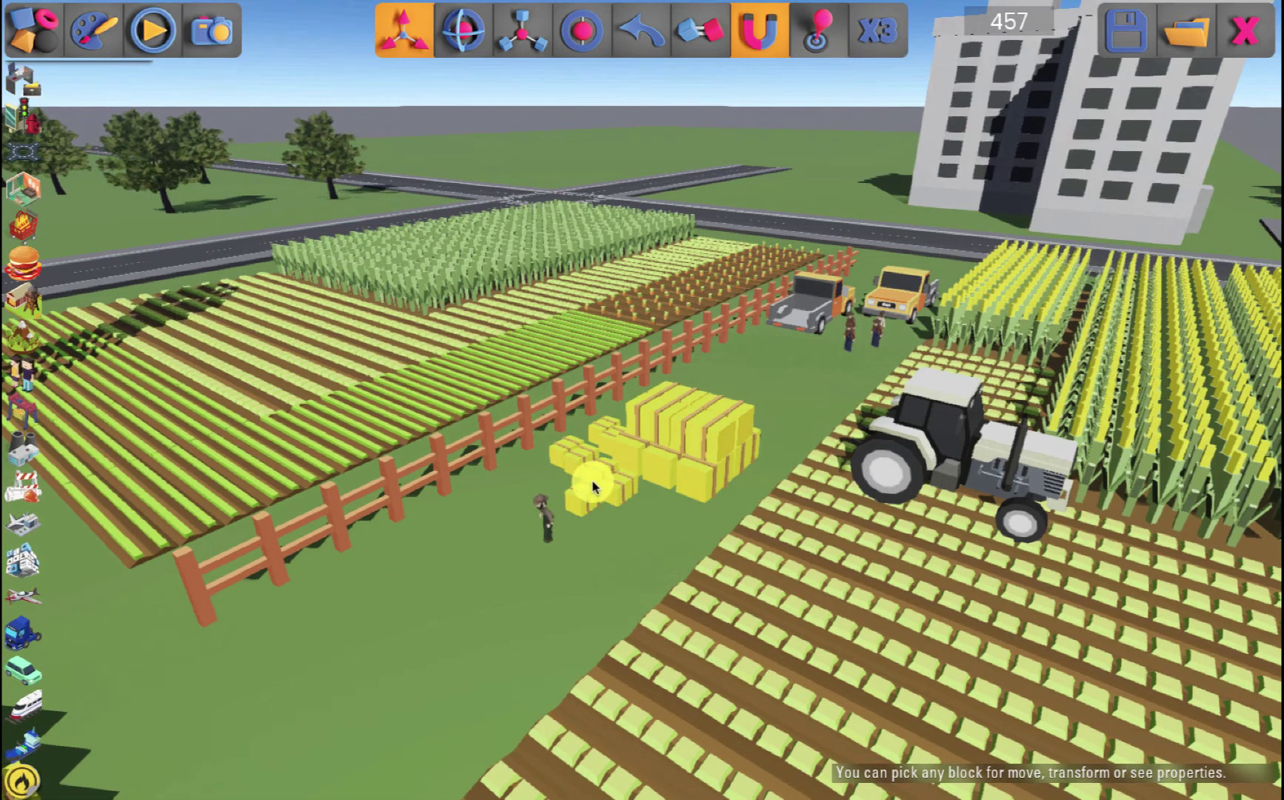
right_click_drag(593, 487, 805, 537)
scroll(530, 542, "down", 10)
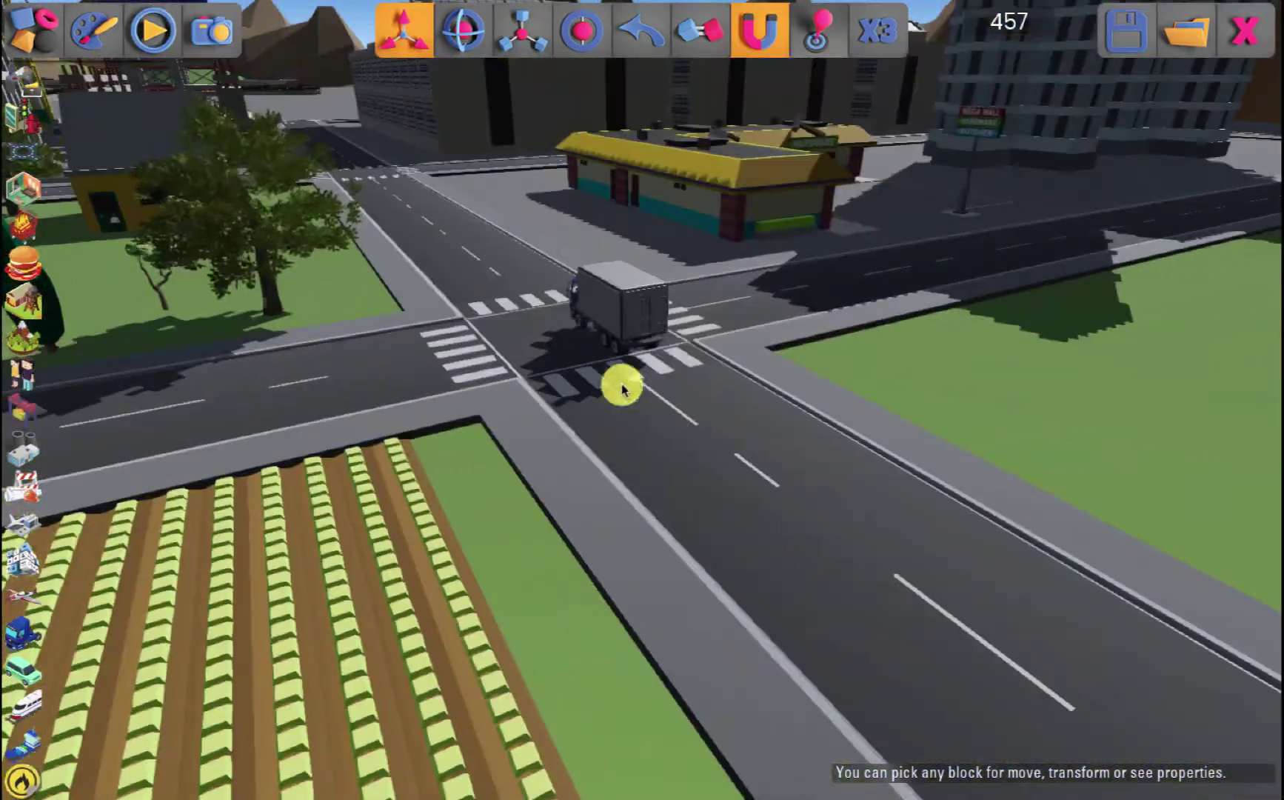
right_click_drag(598, 295, 122, 348)
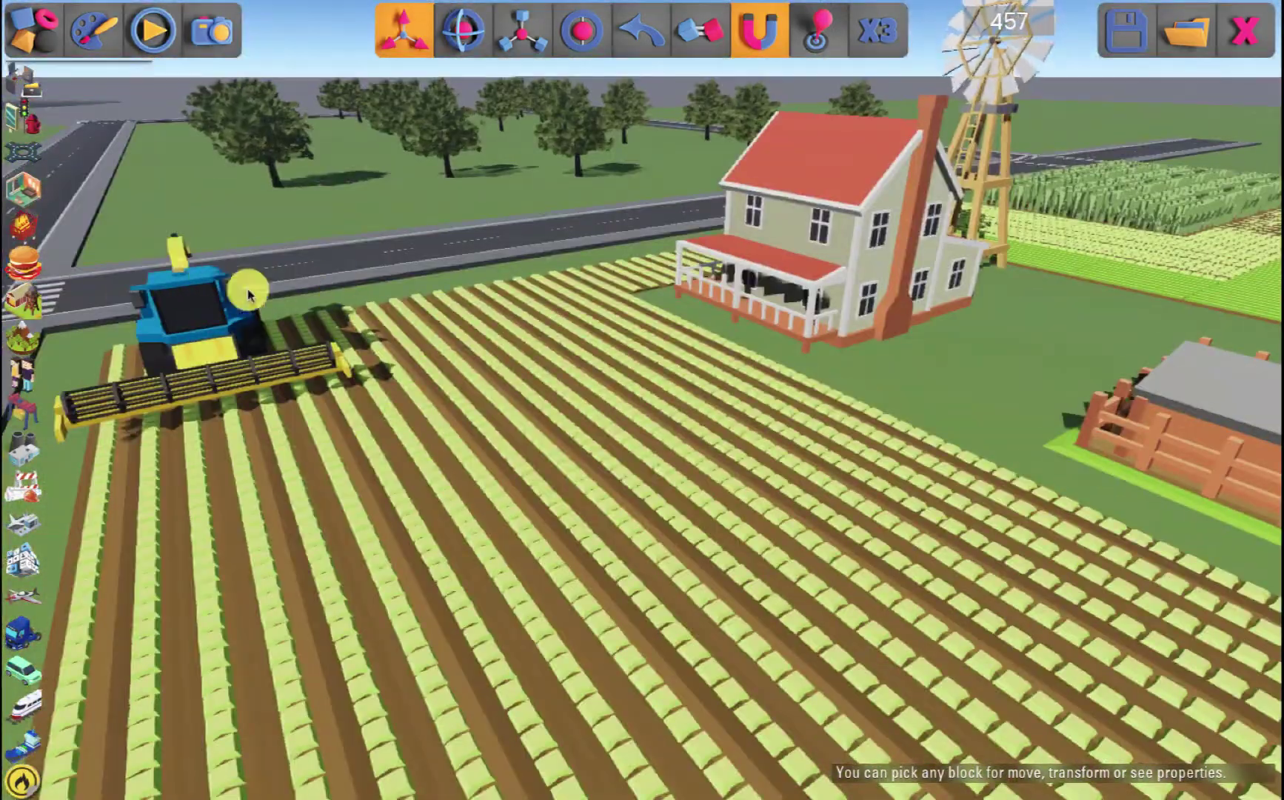
right_click_drag(657, 504, 830, 493)
scroll(917, 453, "up", 5)
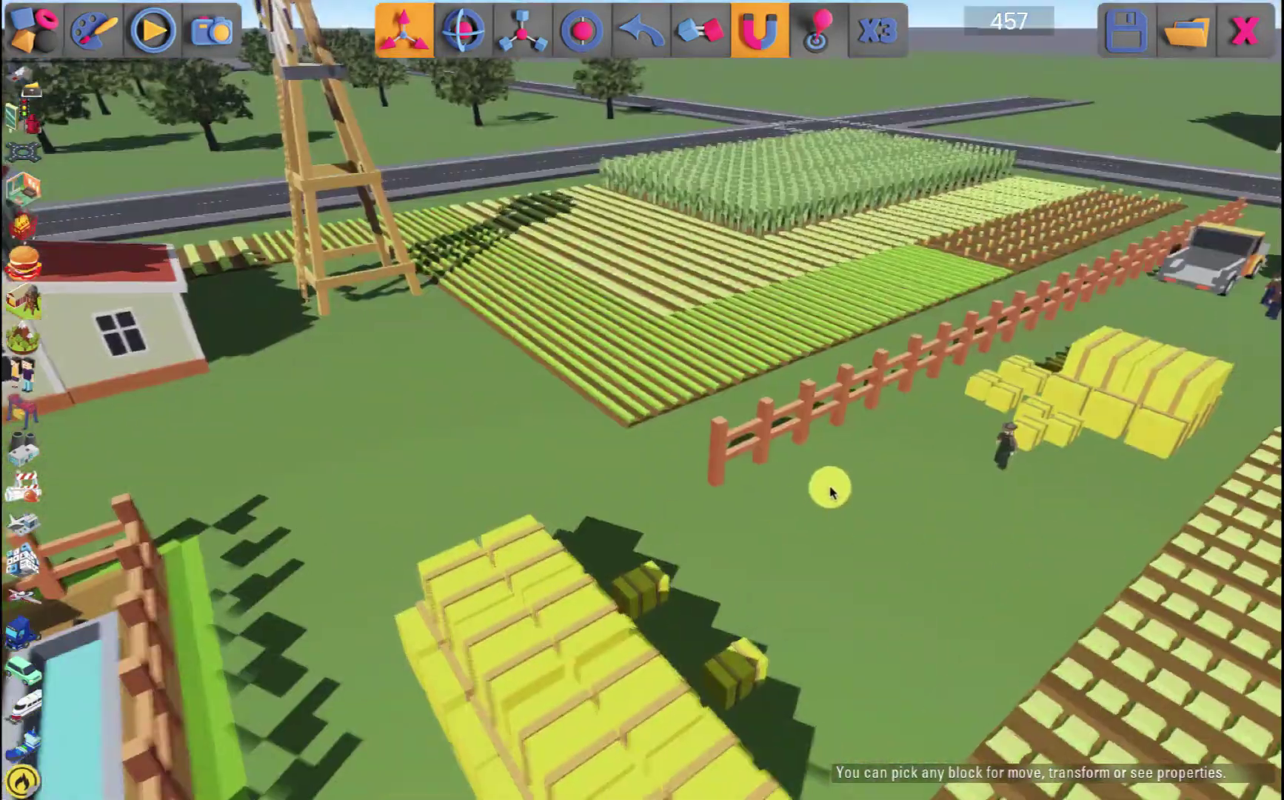
scroll(831, 491, "down", 5)
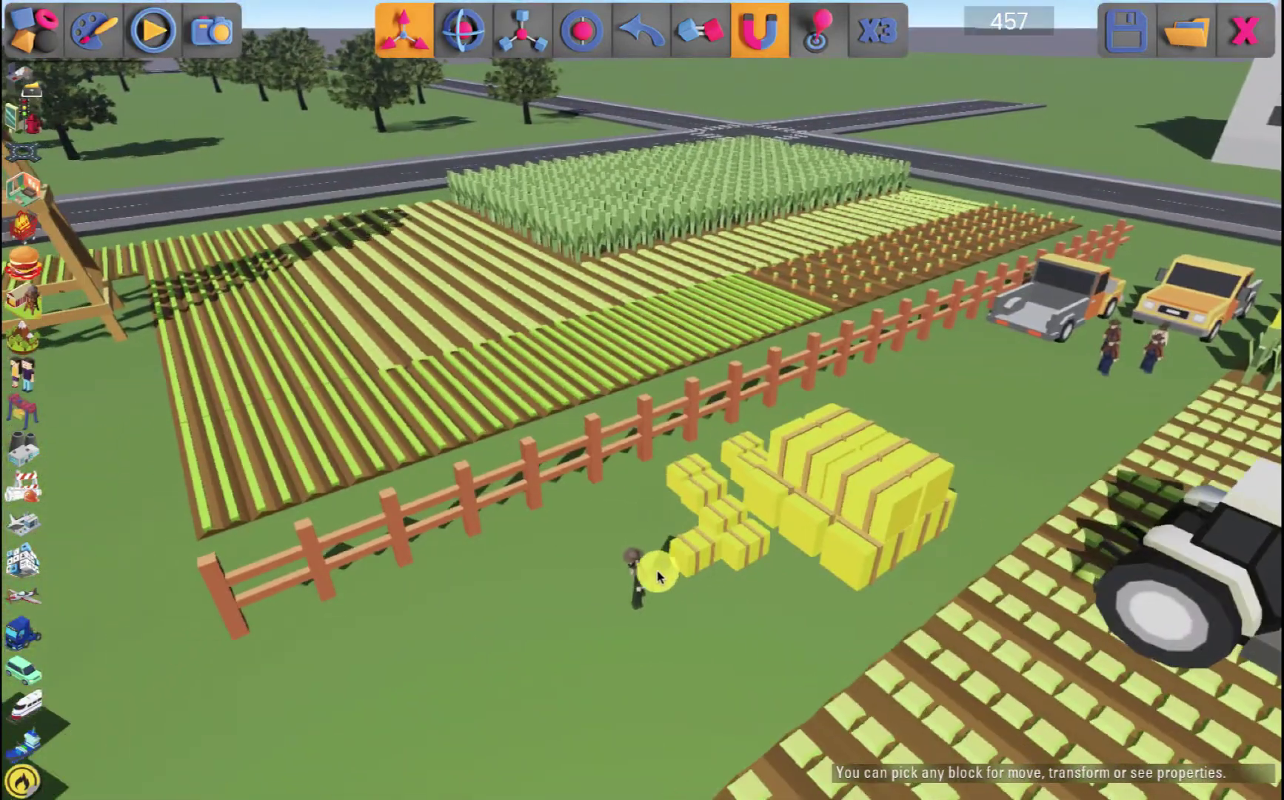
left_click(649, 581)
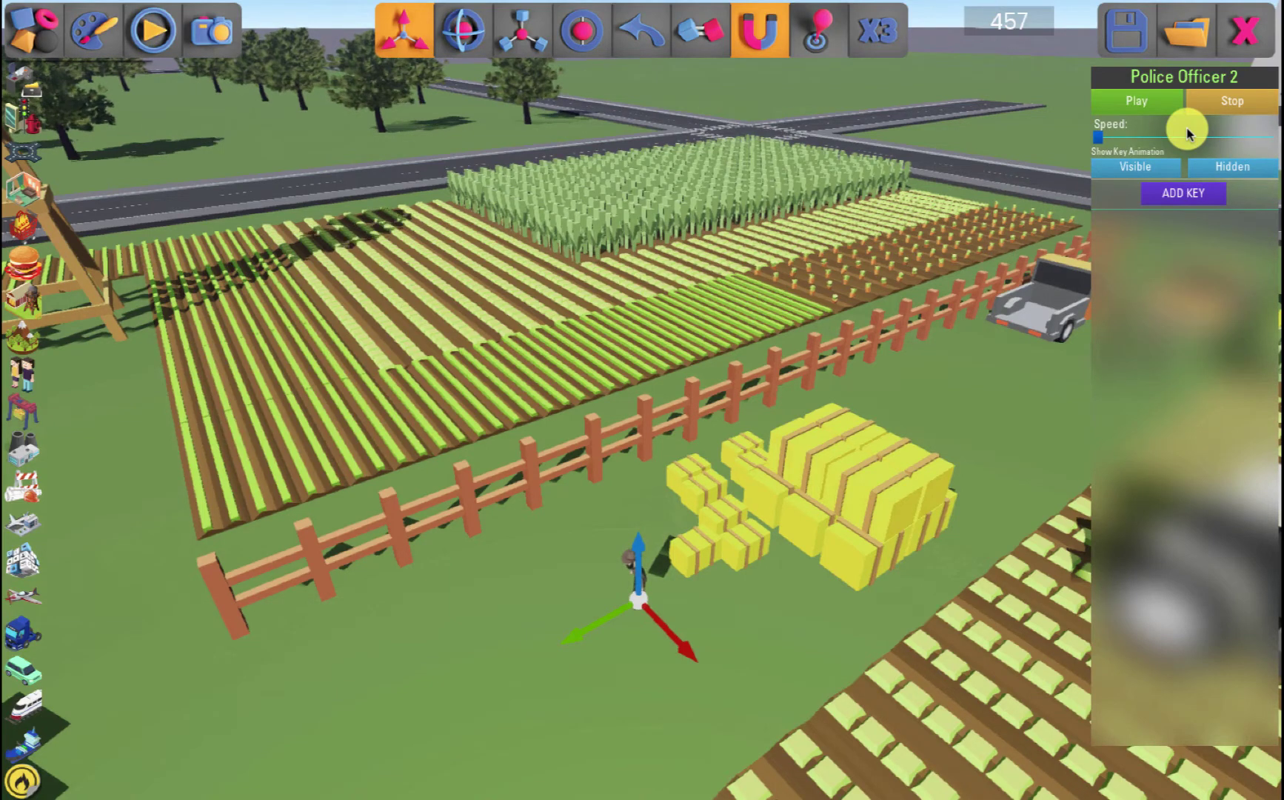
- Move the officer along the X and Y axes to just in front of the small hay bales and add the first animation key there
left_click(1184, 194)
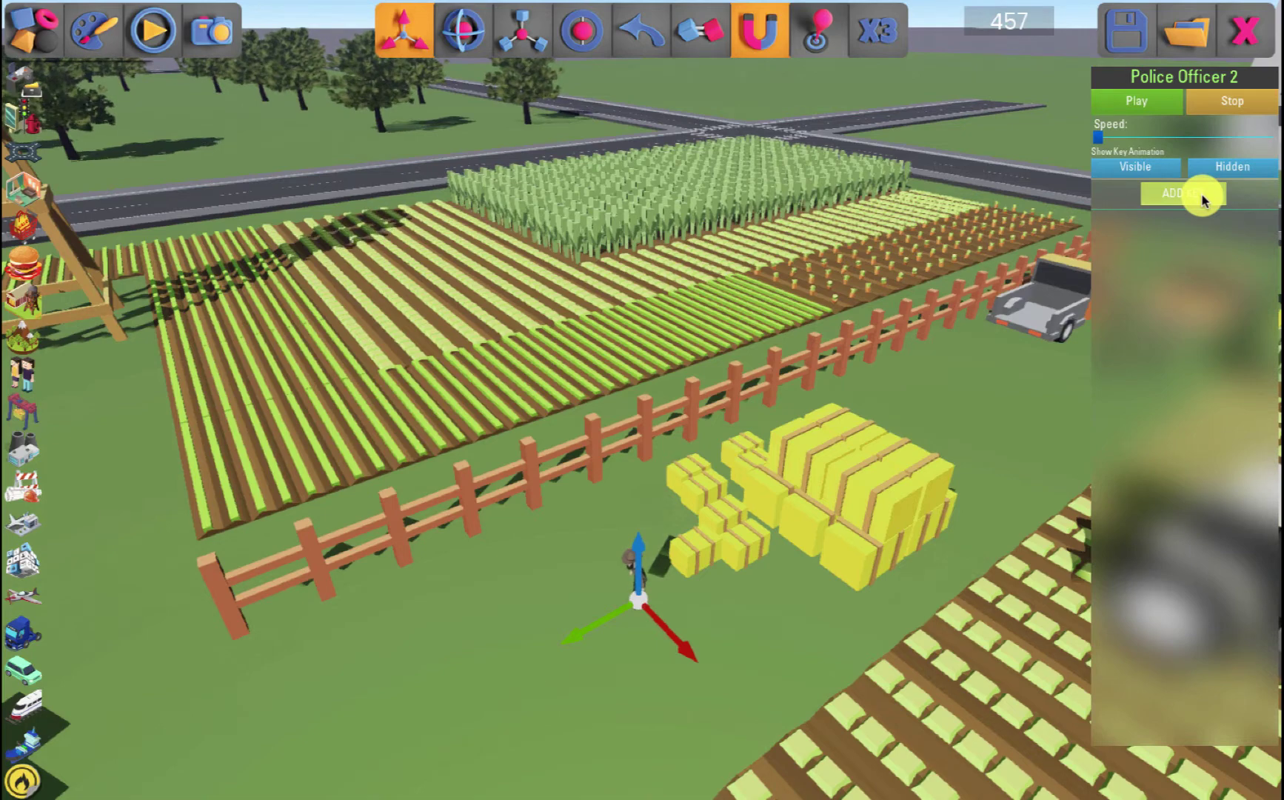
right_click_drag(766, 414, 673, 436)
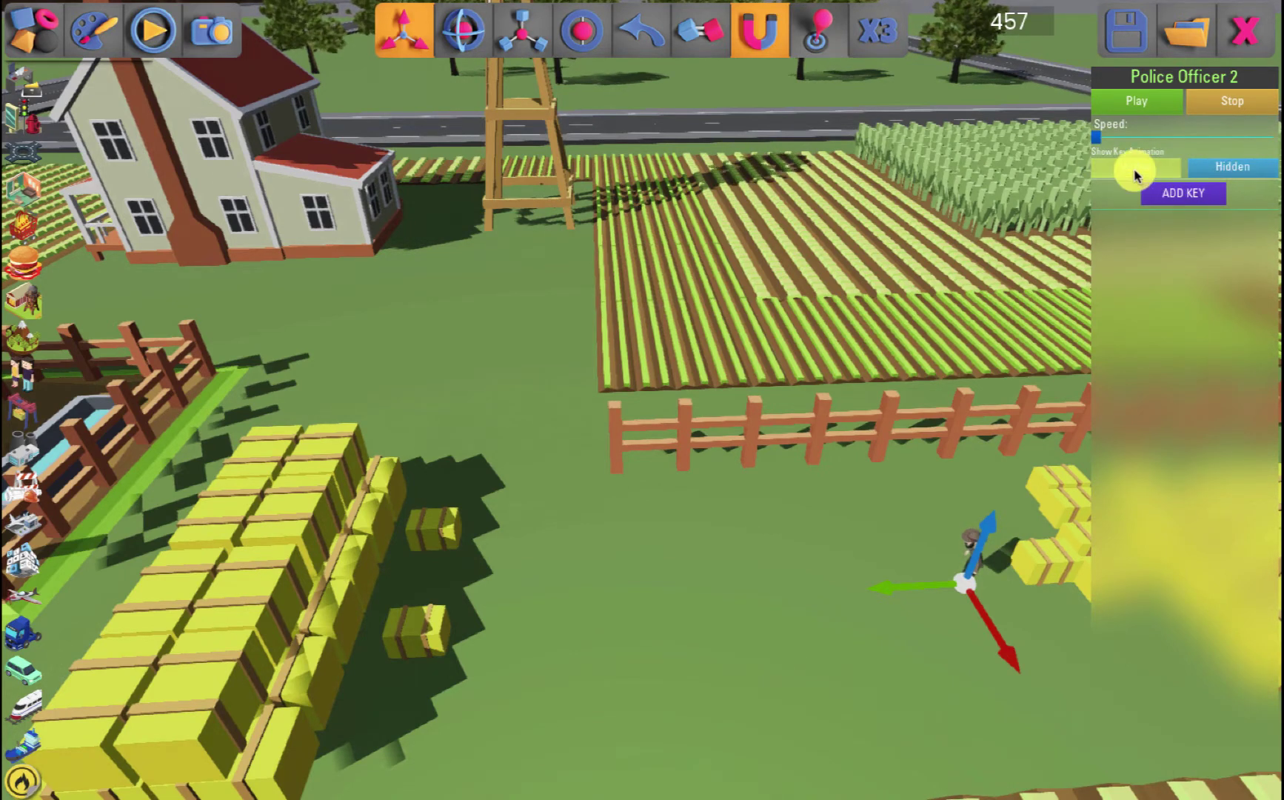
right_click_drag(727, 421, 775, 430)
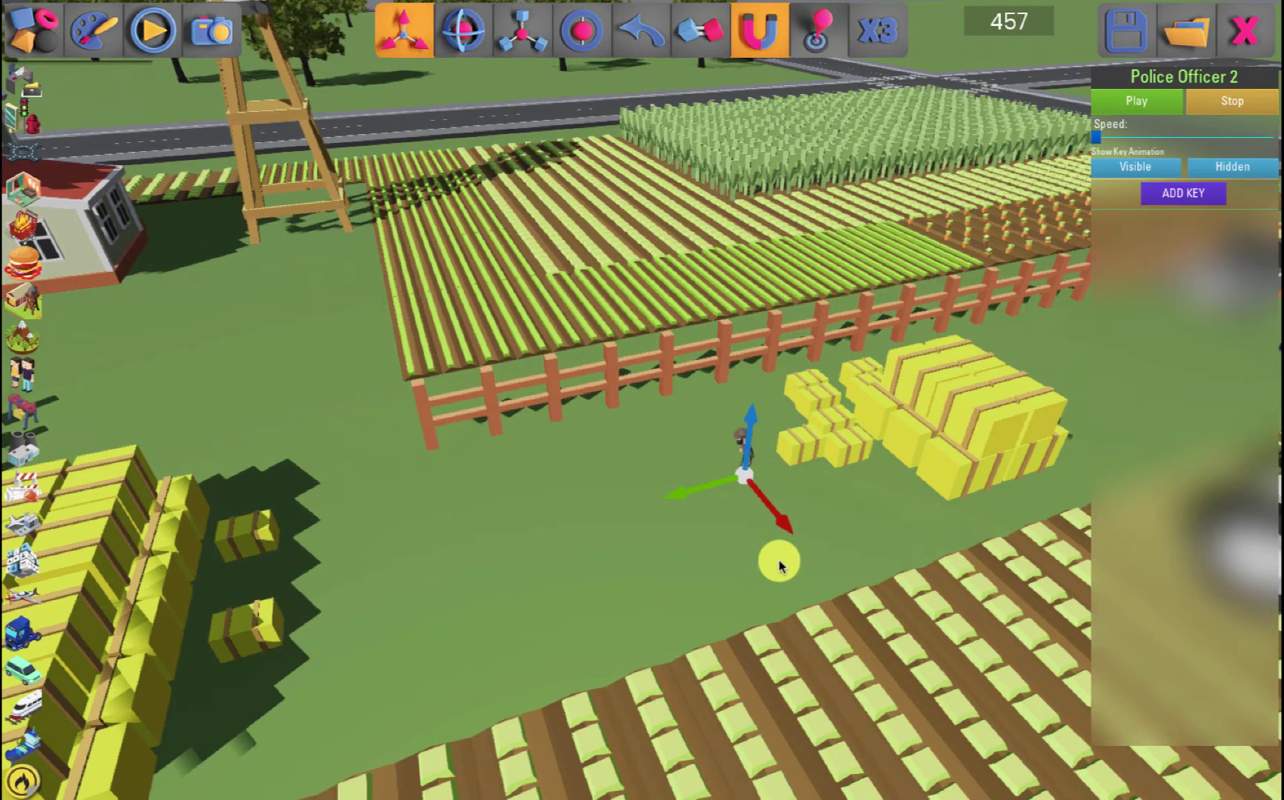
left_click_drag(782, 521, 814, 560)
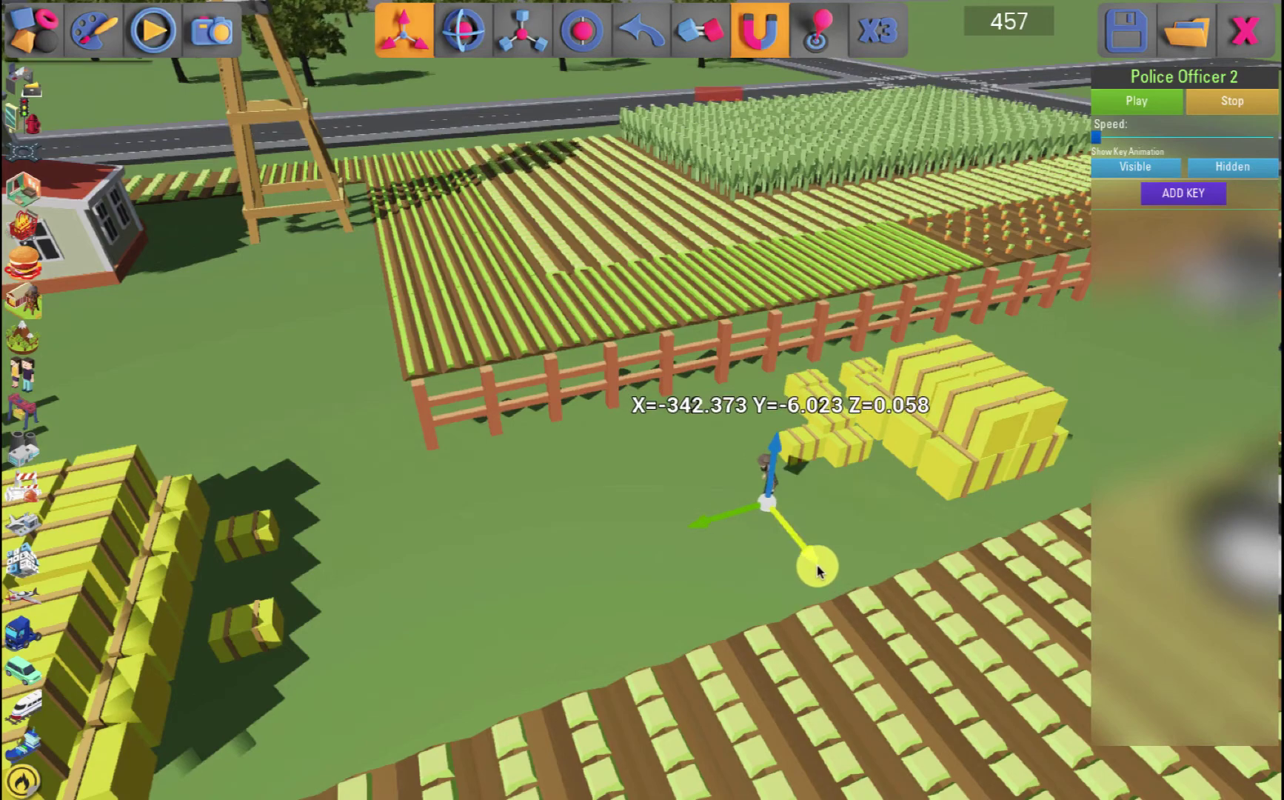
left_click_drag(721, 527, 755, 516)
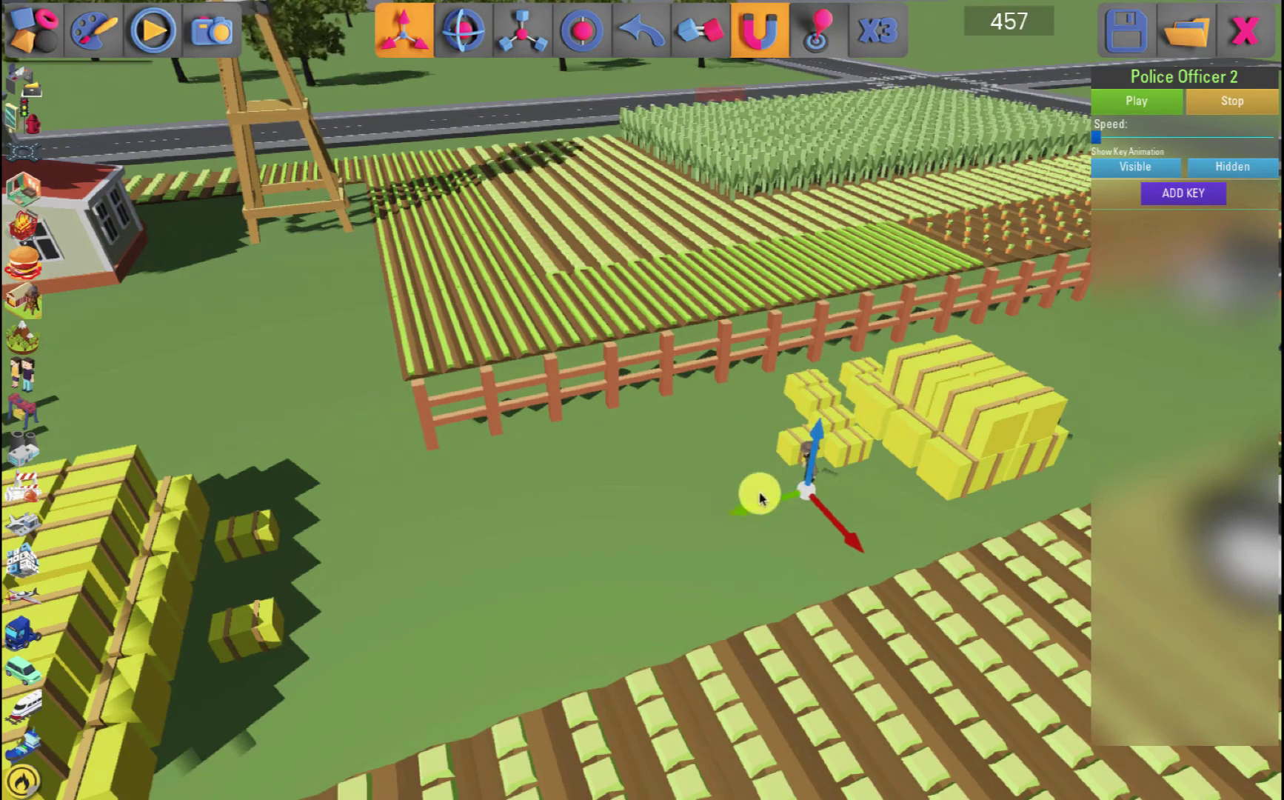
key("d")
key("w")
scroll(737, 483, "up", 5)
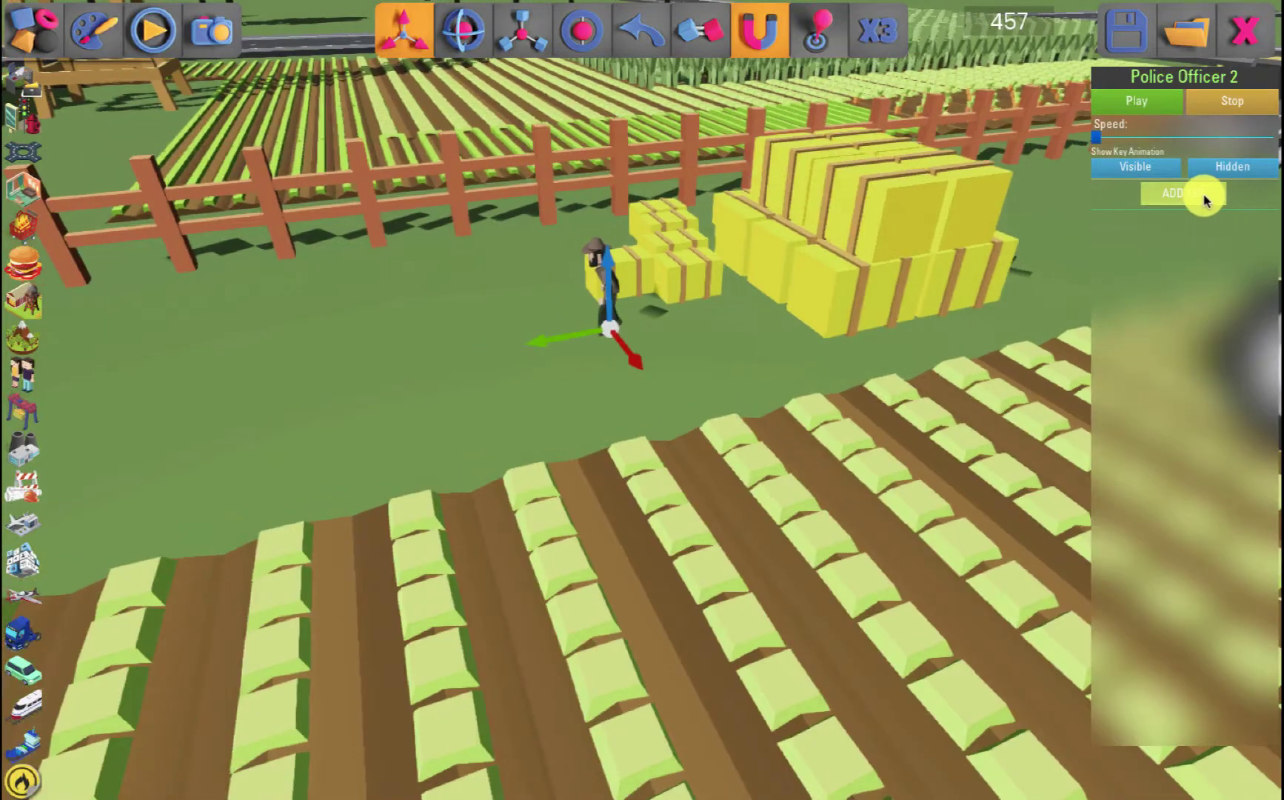
left_click(1192, 196)
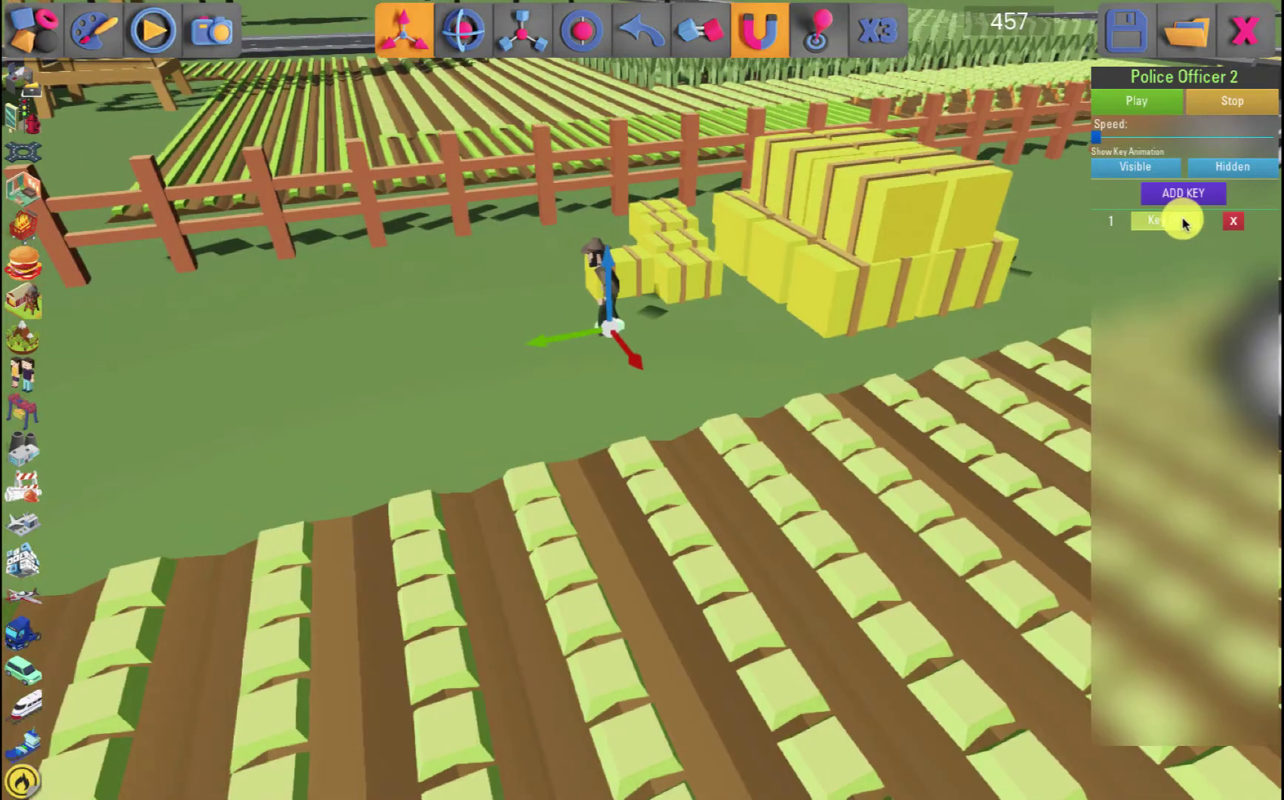
- Move the officer along the Y axis across the grass to the two loose bales by the long hay stack and add the second key
left_click_drag(578, 340, 641, 326)
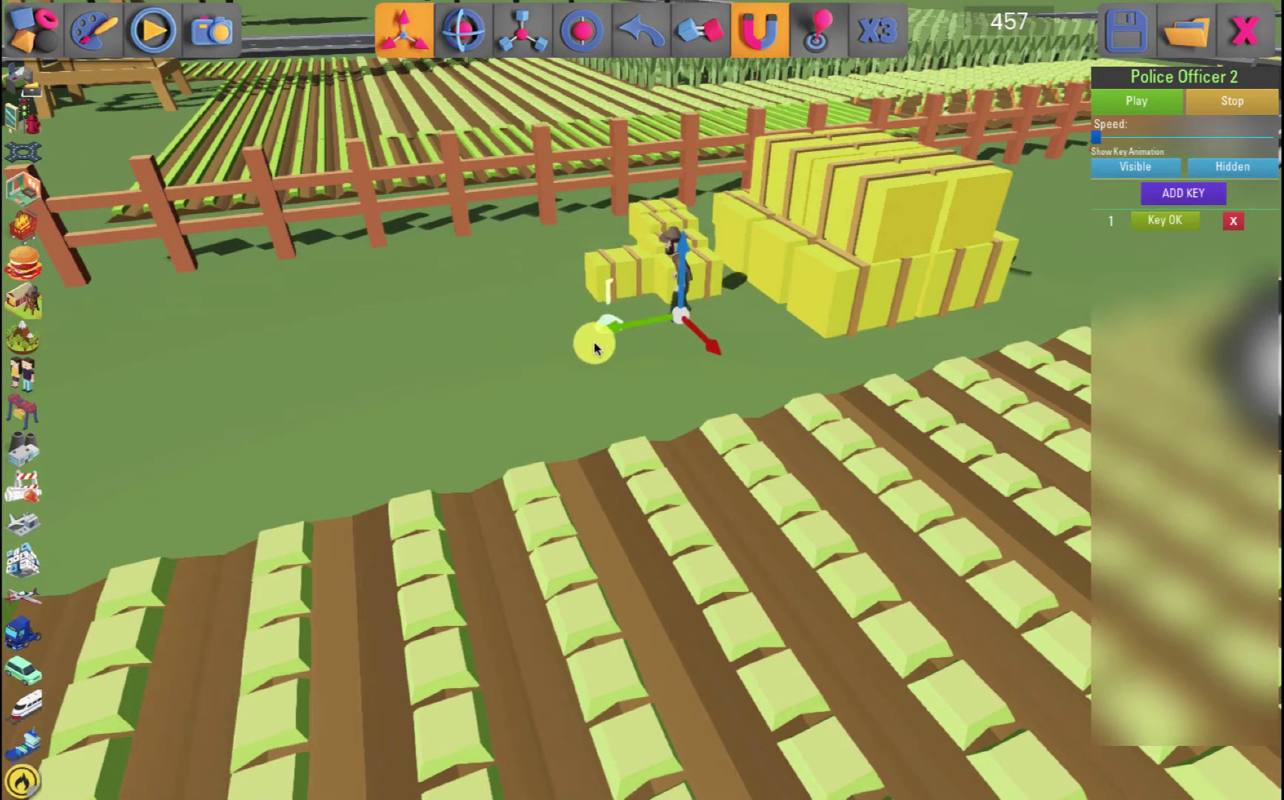
key("s")
key("a")
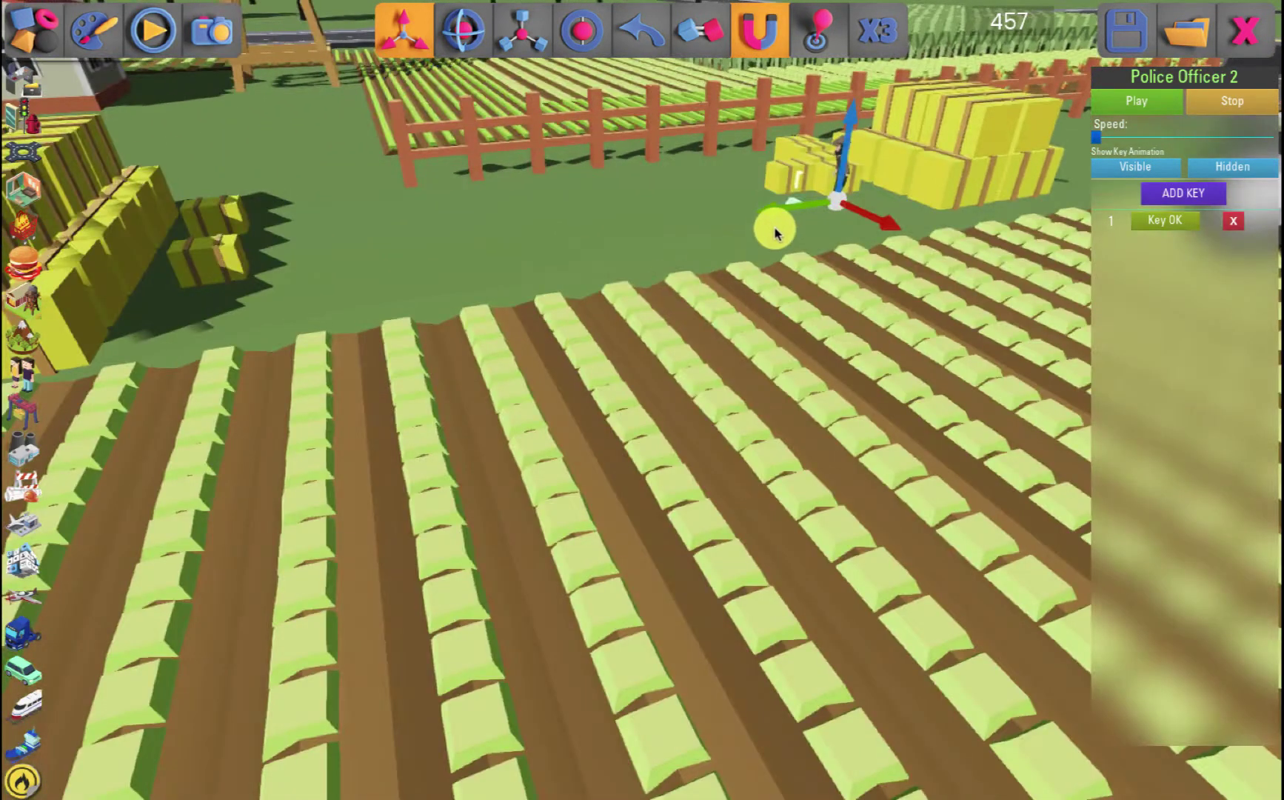
left_click_drag(779, 217, 304, 281)
key("e")
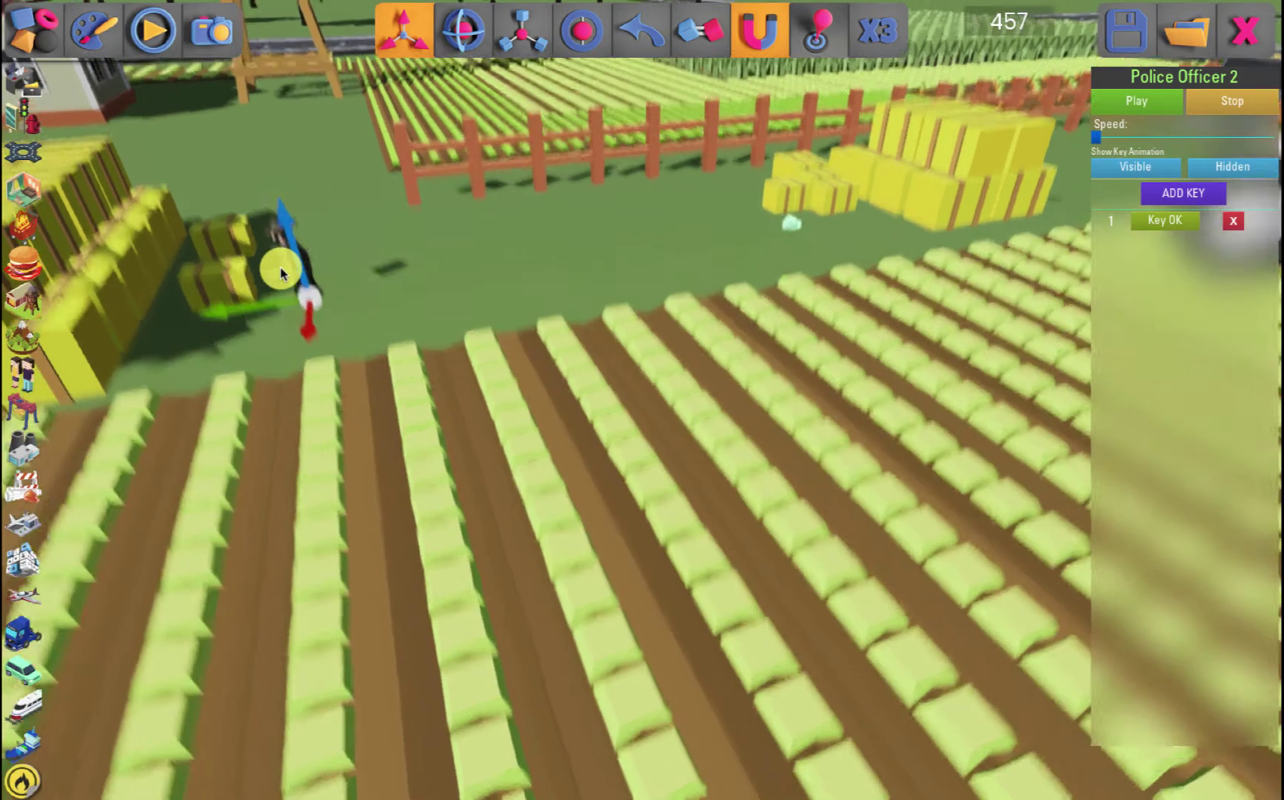
right_click_drag(335, 310, 762, 281)
left_click(1218, 197)
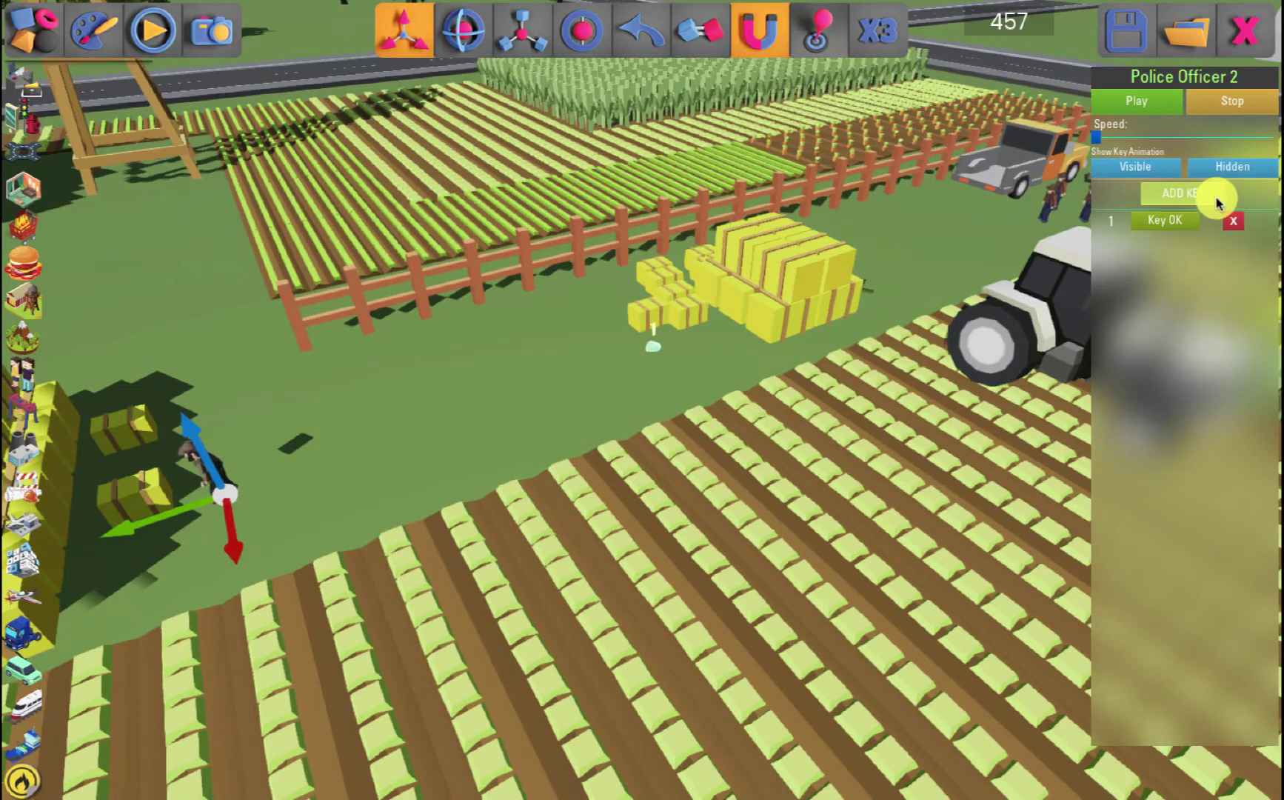
left_click(1164, 252)
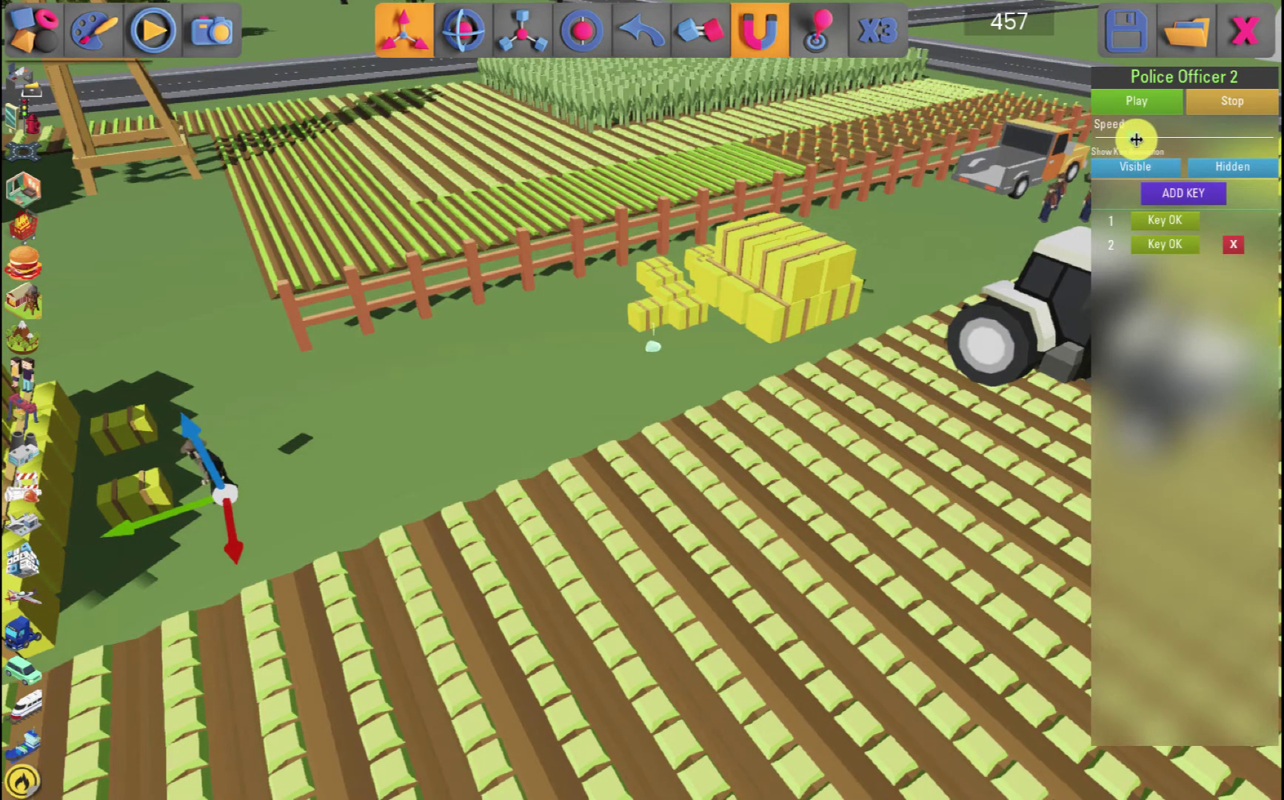
- Raise the officer's animation speed to about a third of its range and play the walk between the two keys
left_click(1141, 101)
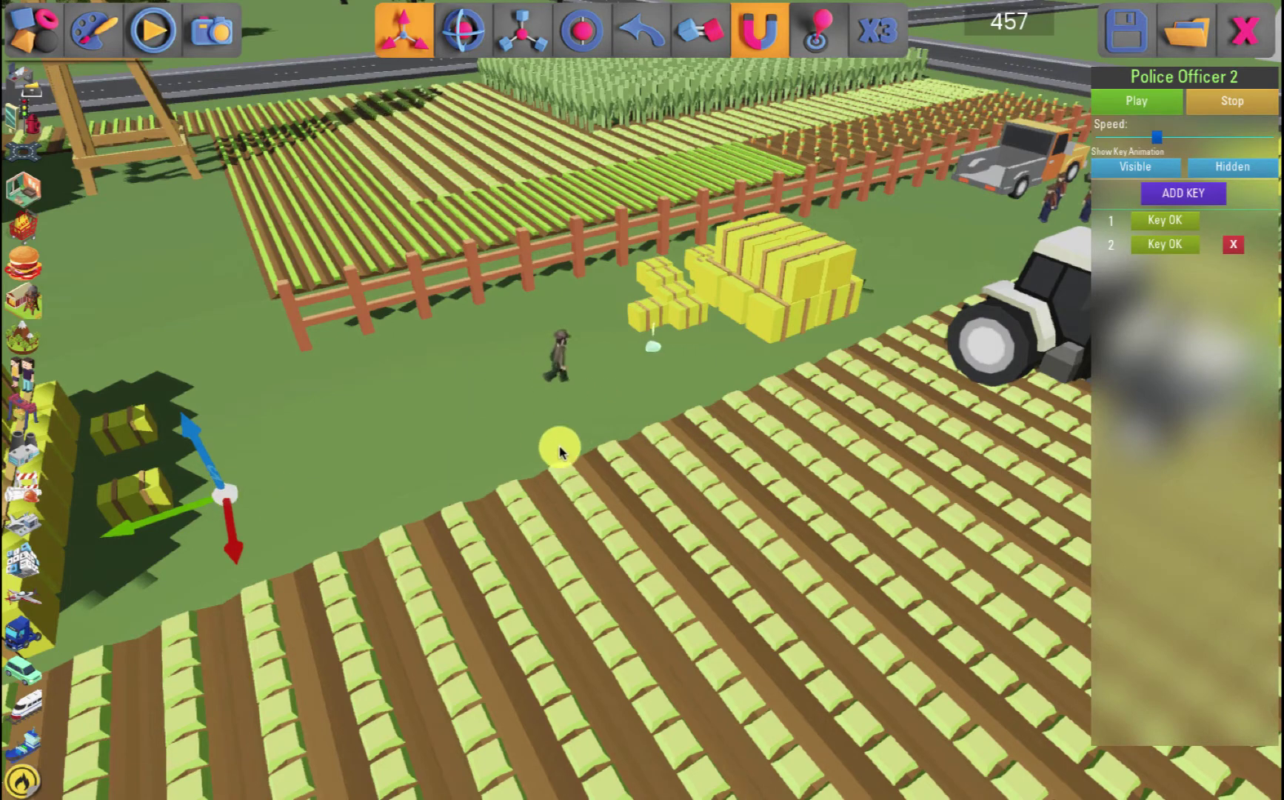
left_click(602, 361)
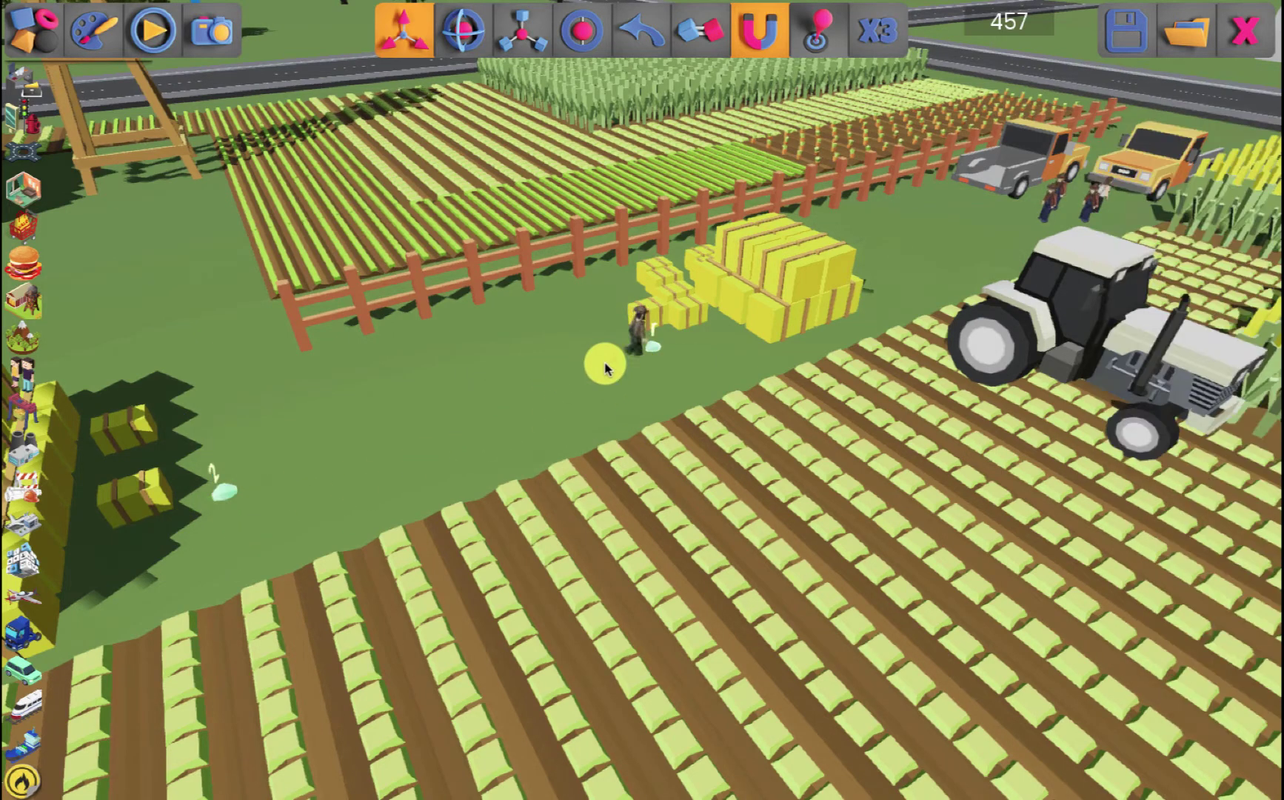
- Select the officer's second key point and try shifting it along the X axis
left_click(222, 489)
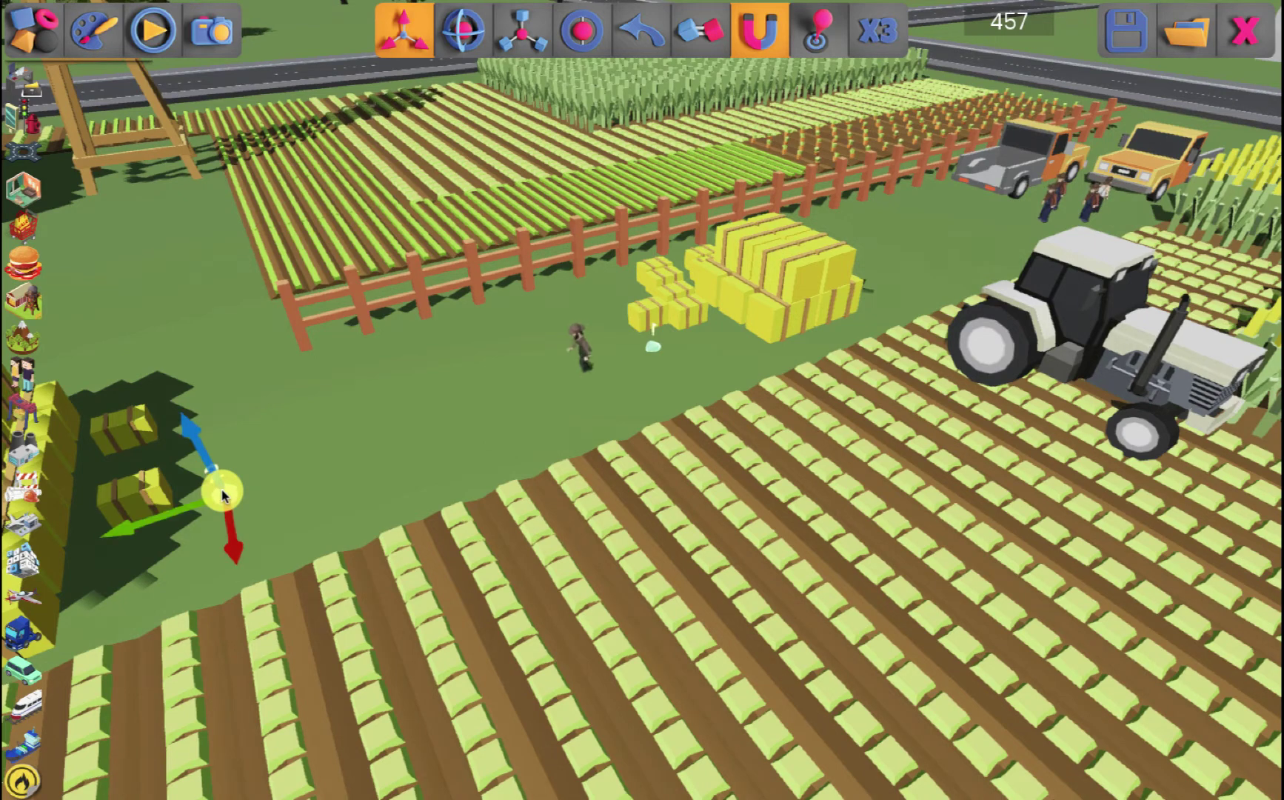
middle_click_drag(276, 499, 295, 508)
mouse_move(368, 616)
left_mouse_down()
mouse_move(281, 365)
mouse_move(304, 456)
mouse_move(400, 659)
left_mouse_up()
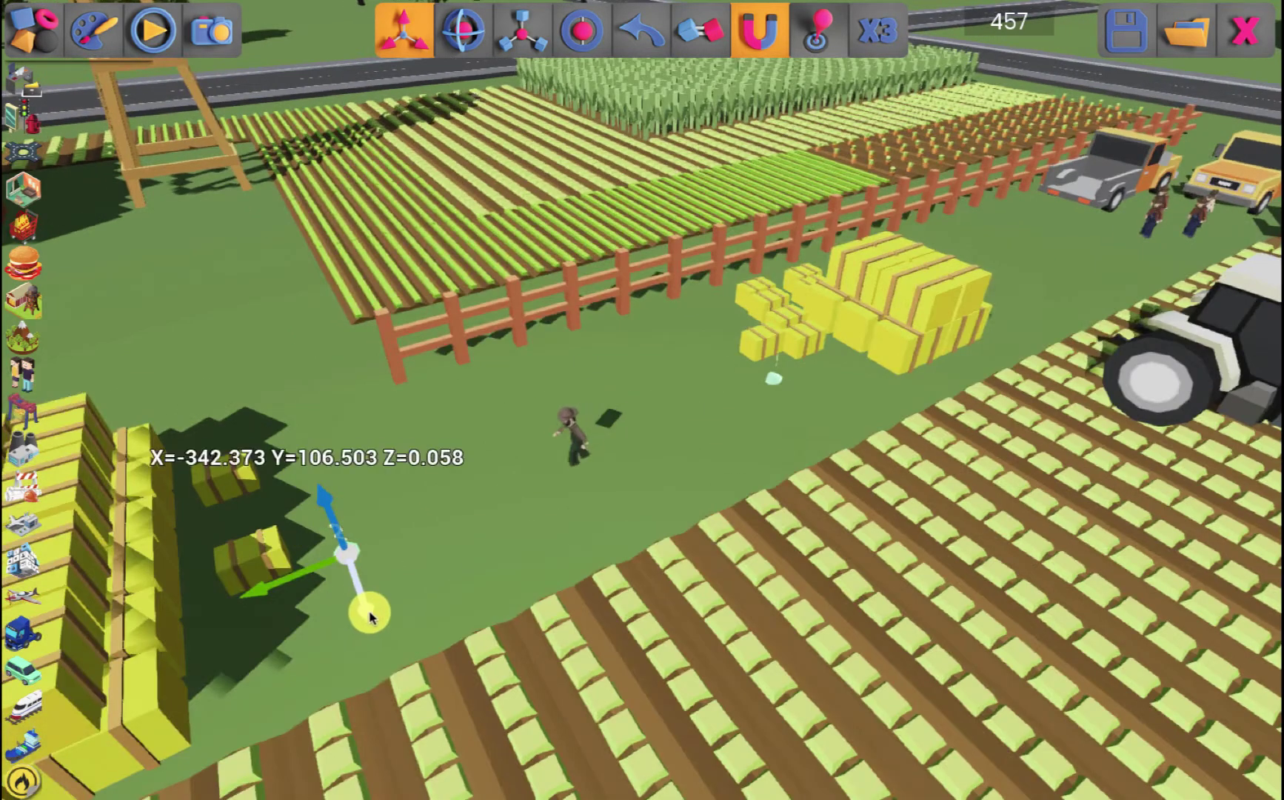
- Reselect the walking officer, hide its animation key markers and clear the selection
left_click(486, 427)
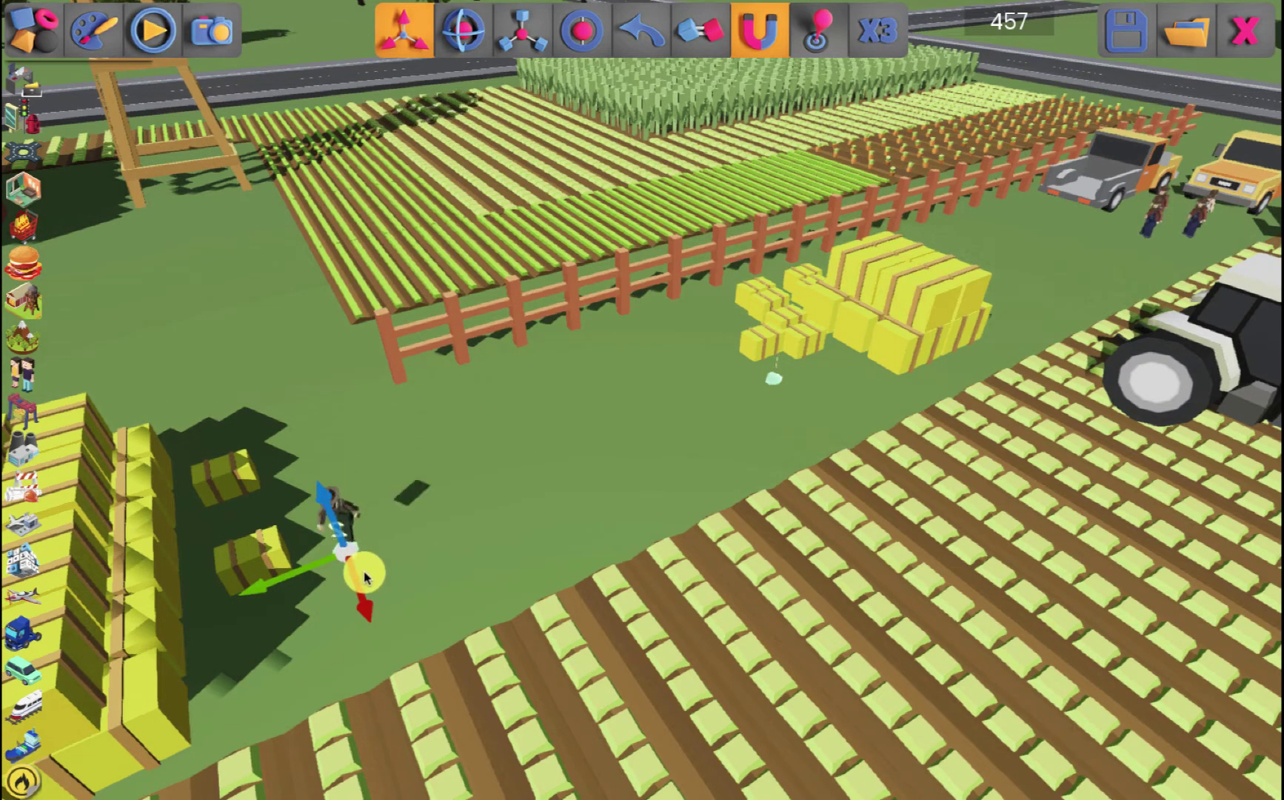
left_click(445, 478)
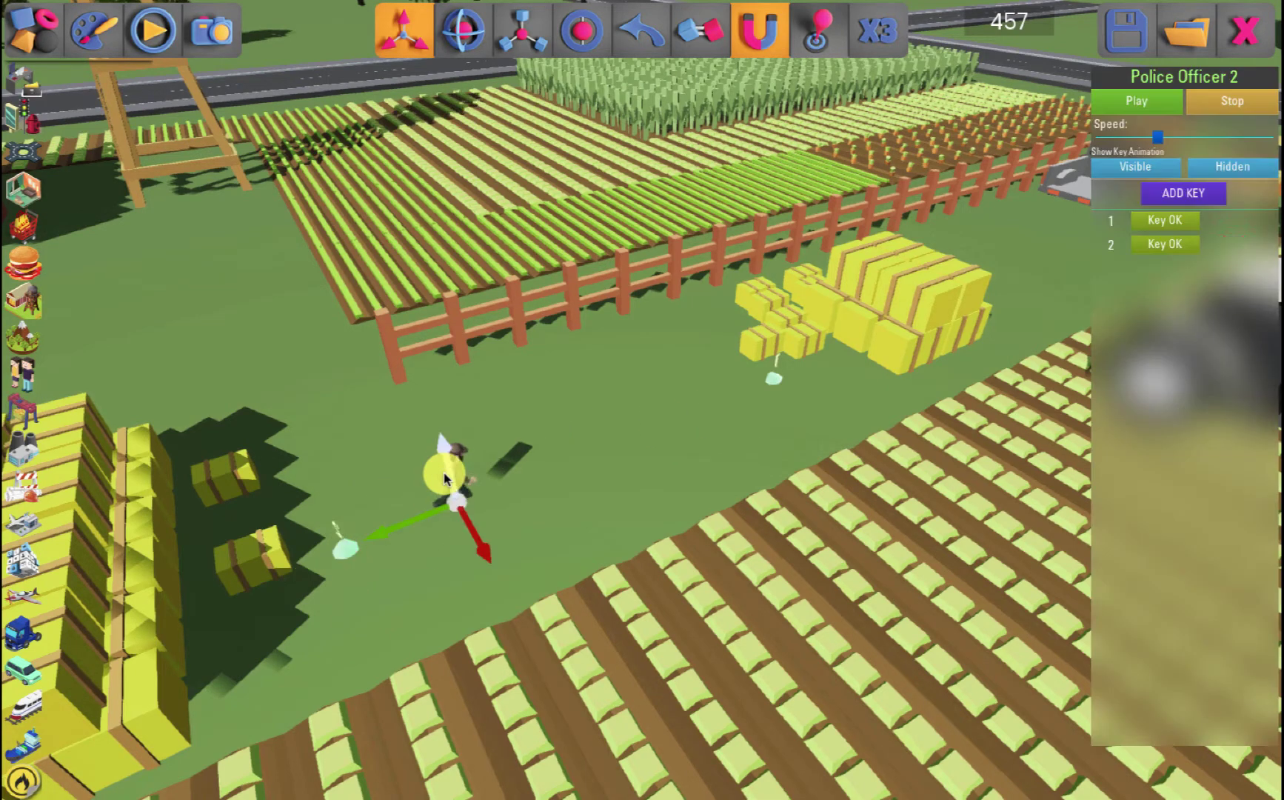
left_click(1236, 164)
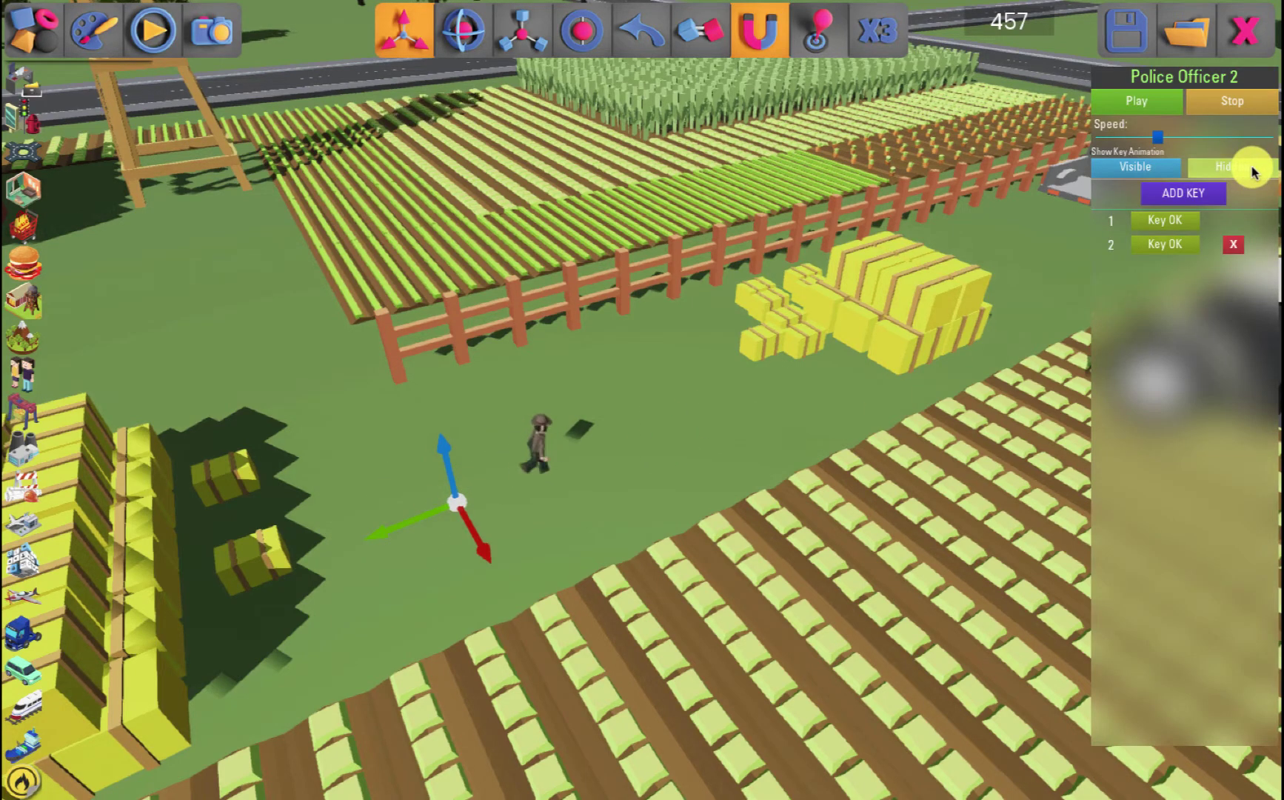
left_click(711, 435)
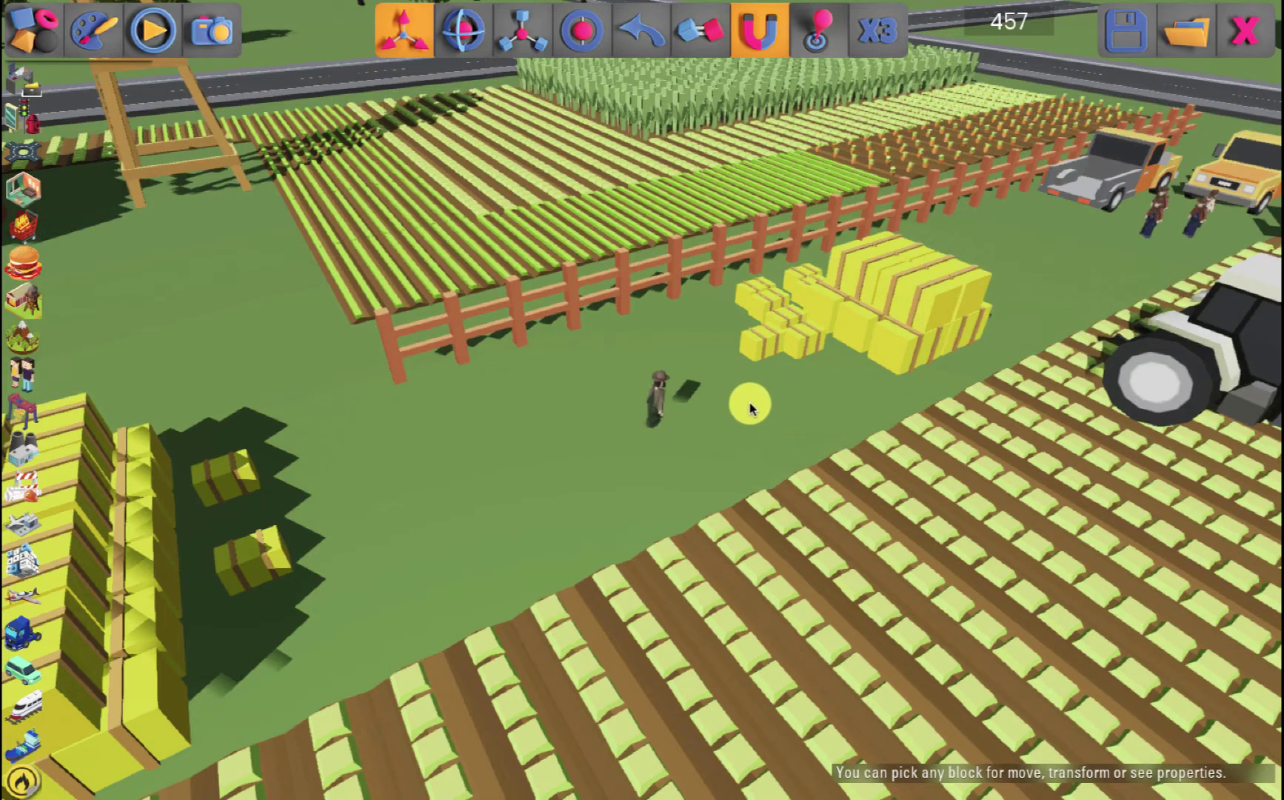
- Select the white box truck at the crossroads beside the crop field
key("s")
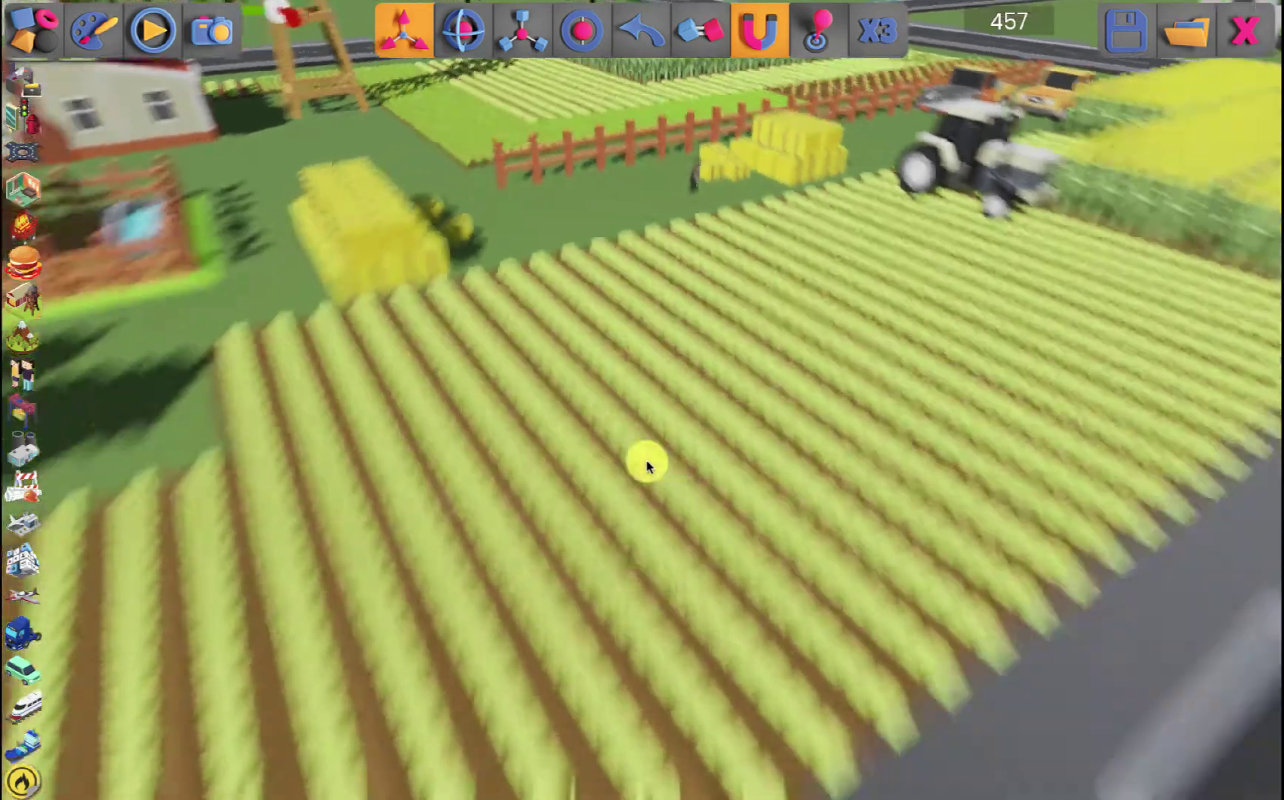
right_click_drag(647, 466, 286, 444)
key("d")
key("w")
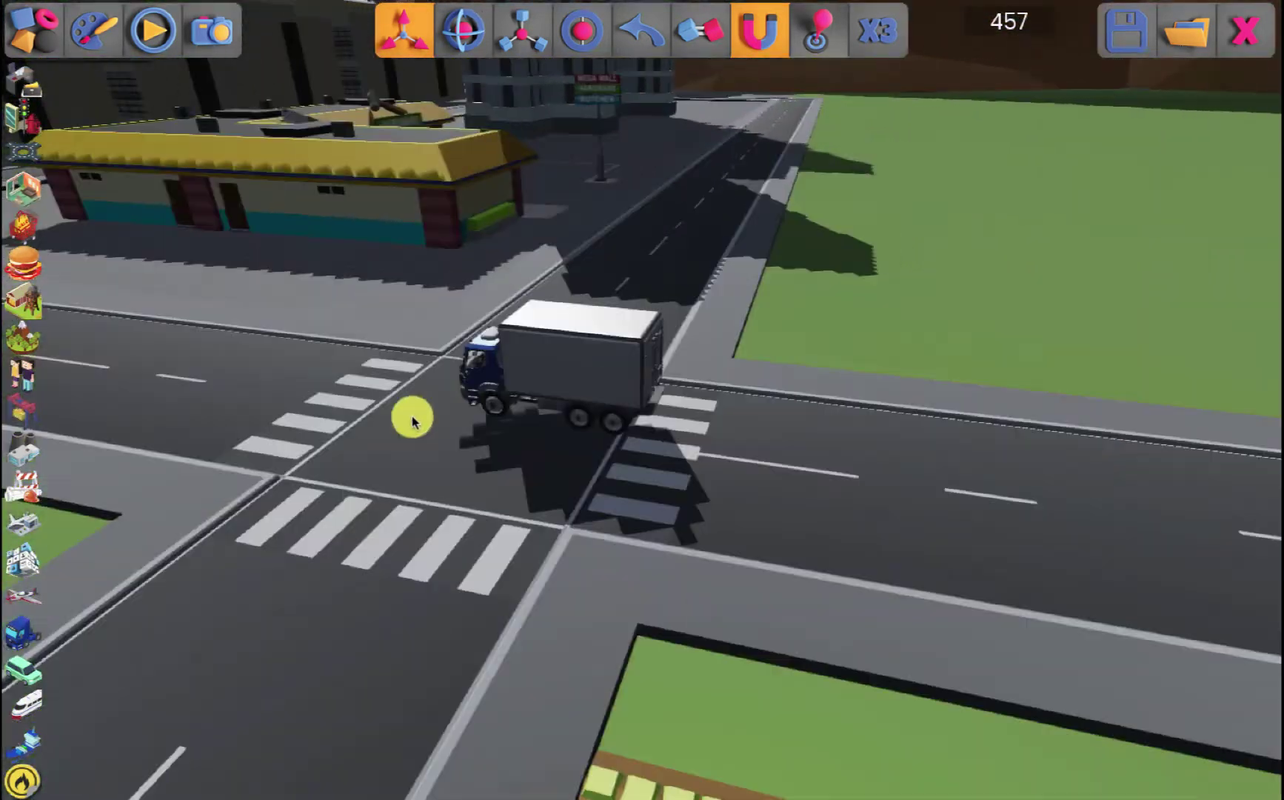
key("e")
key("d")
right_click_drag(452, 416, 297, 412)
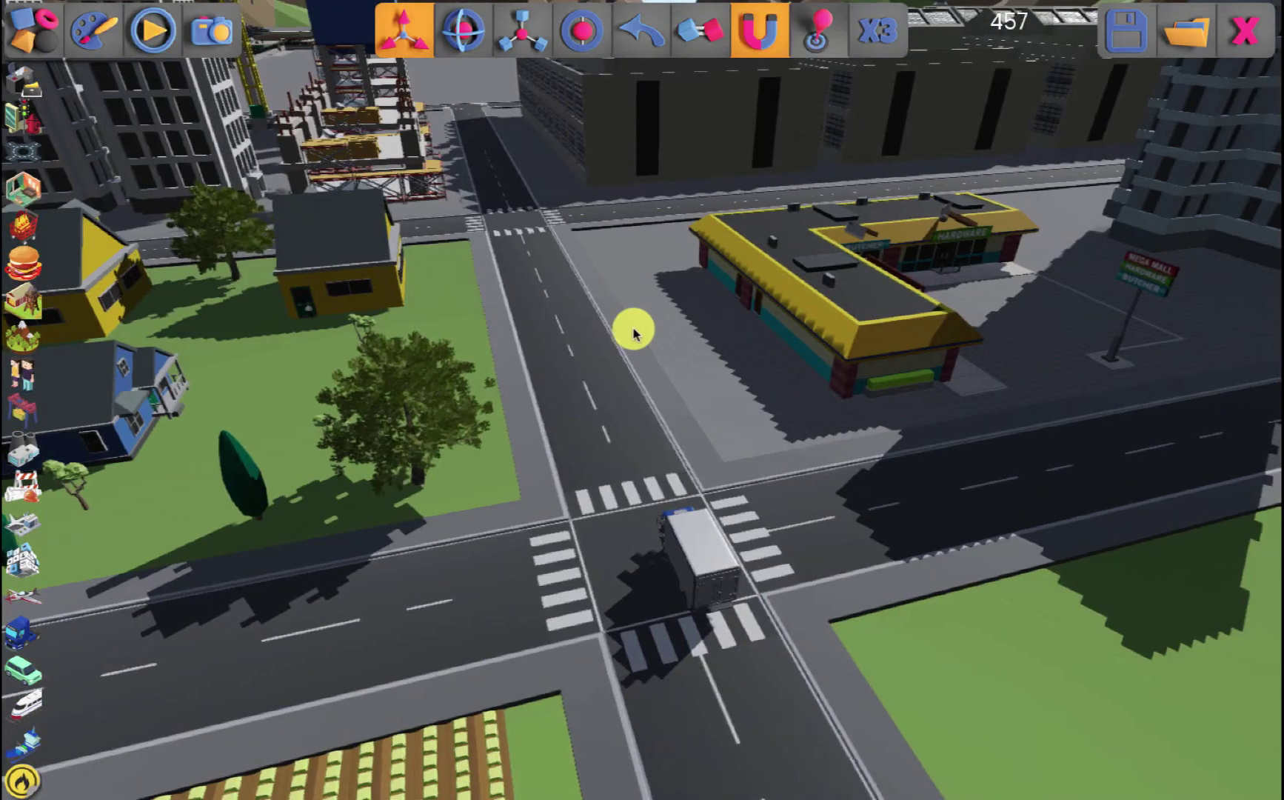
key("s")
right_click_drag(634, 334, 480, 363)
key("e")
key("d")
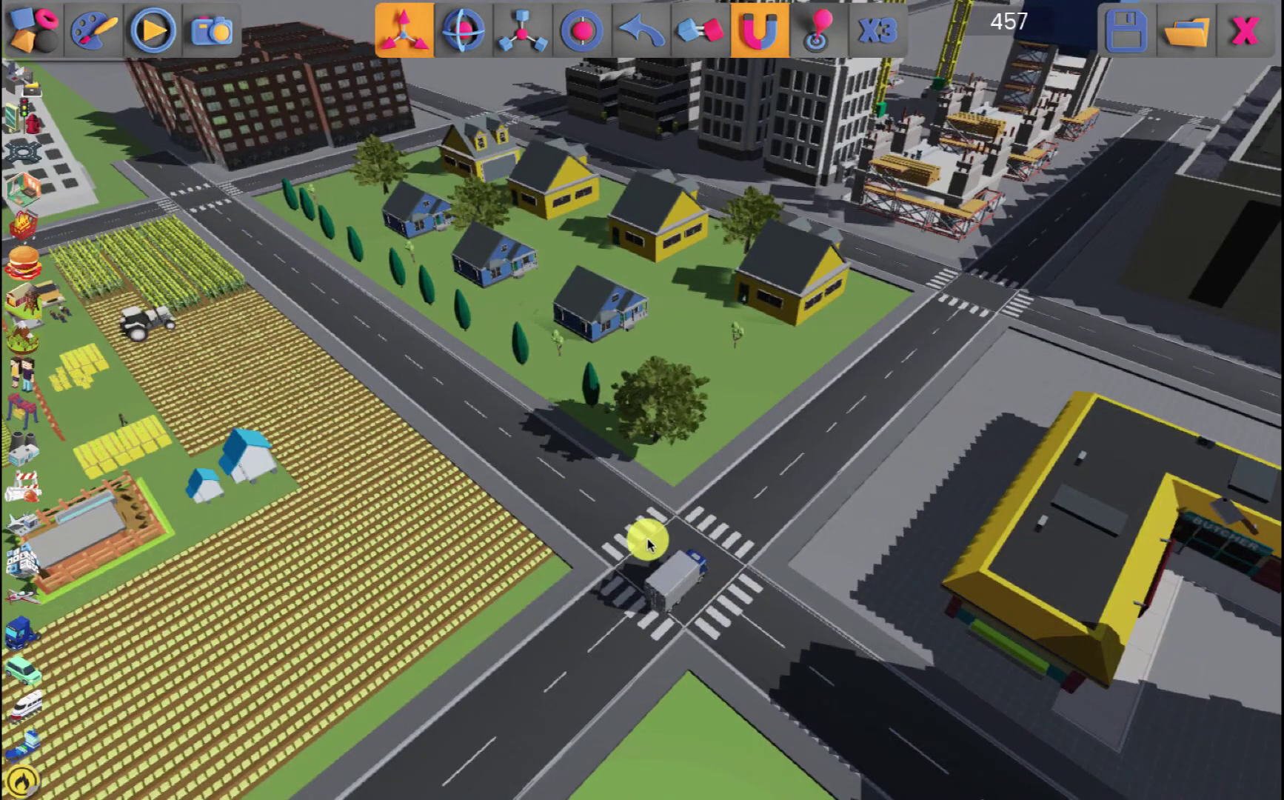
left_click(685, 577)
- Use the move tool for the truck and add its first animation key at the crossroads
key("w")
key("d")
key("d")
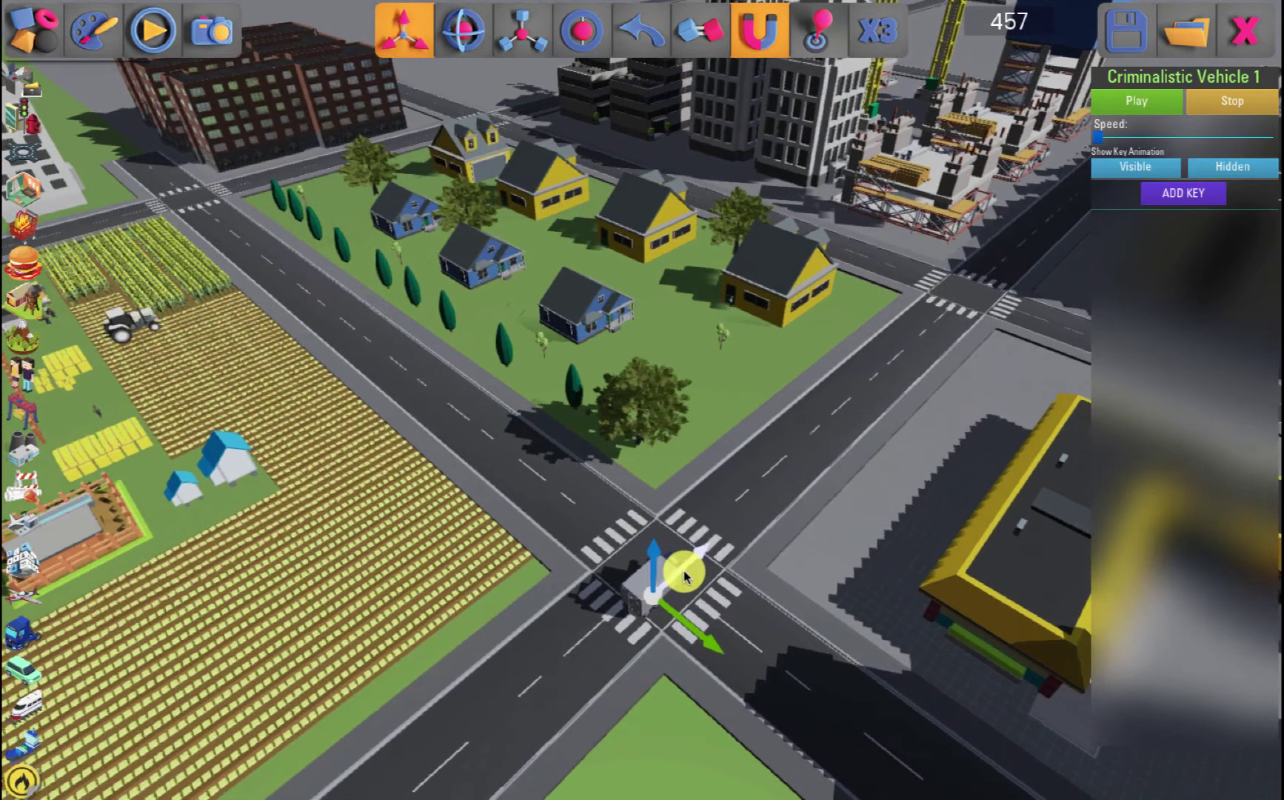
left_click(414, 37)
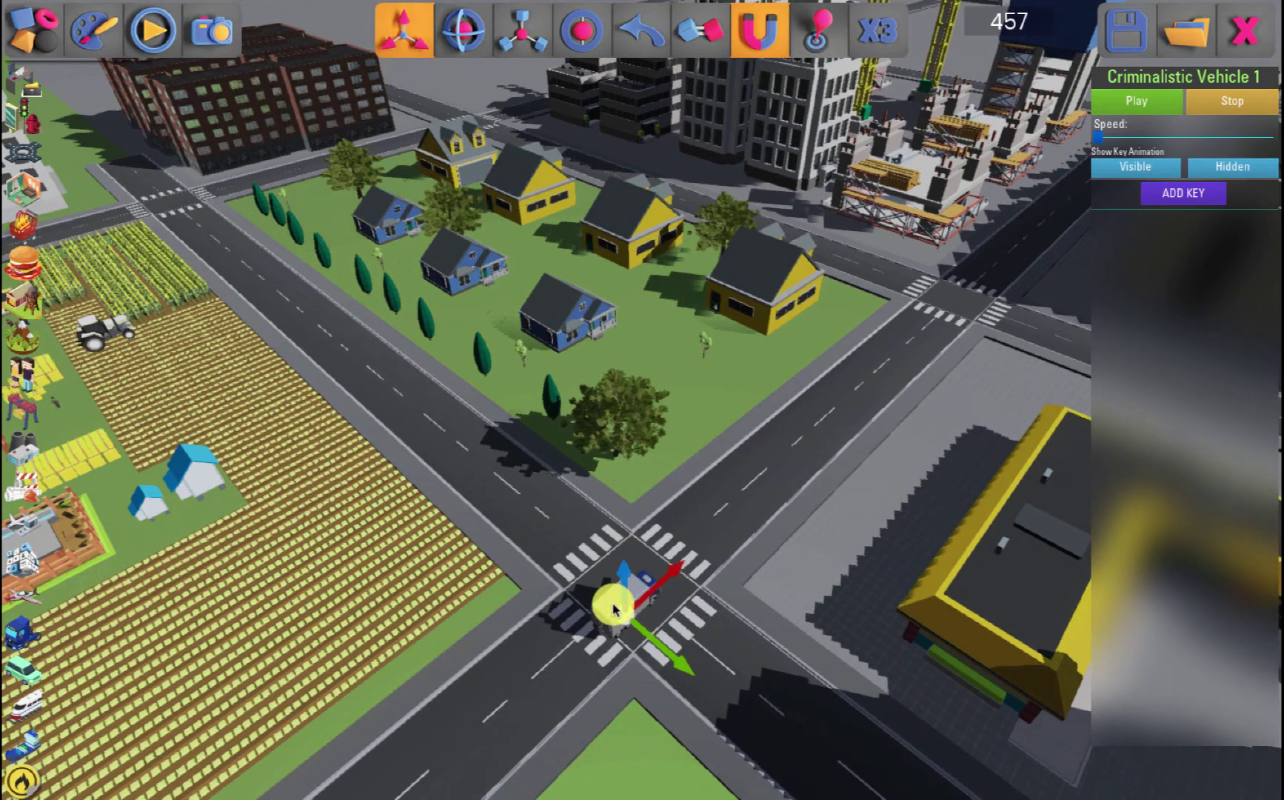
left_click(1185, 193)
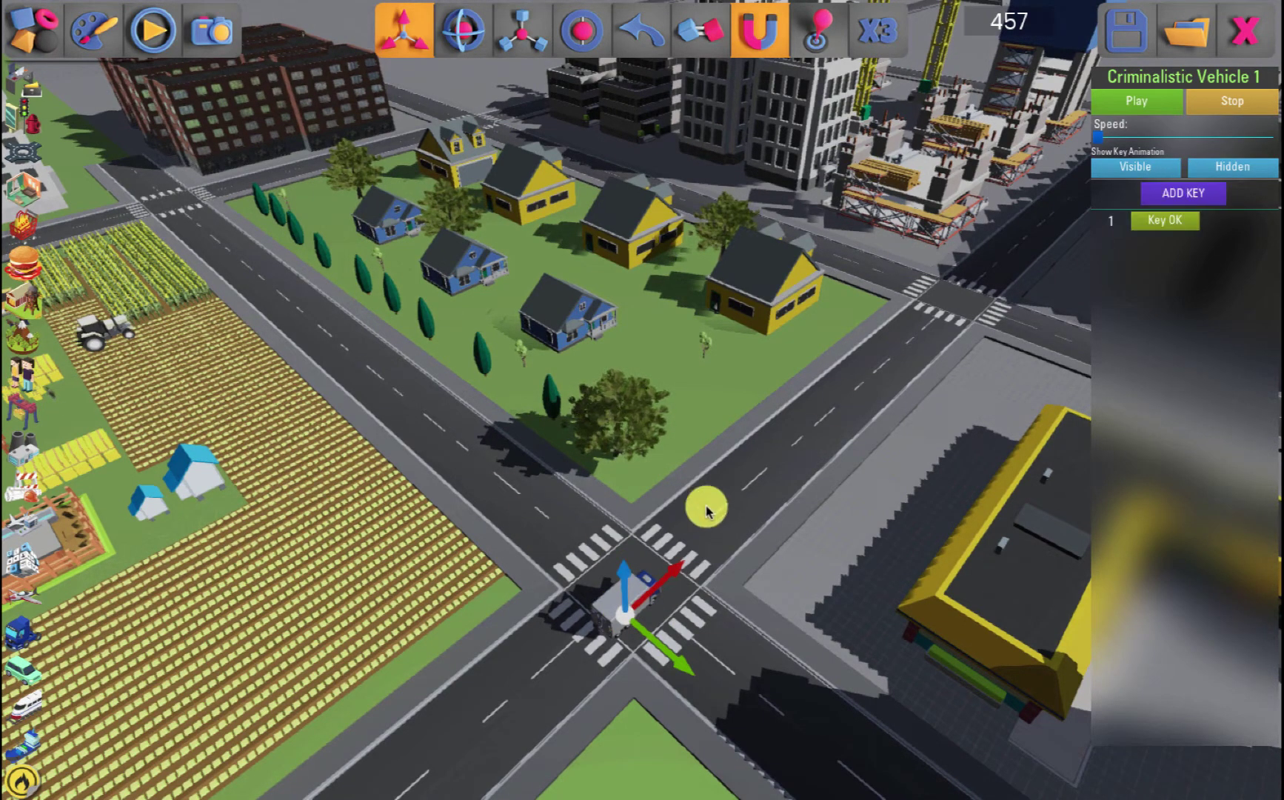
- Move the truck up the road, place it at the crossroads near the construction site with click positioning, and add its second key
left_click_drag(677, 564, 871, 412)
key("w")
key("d")
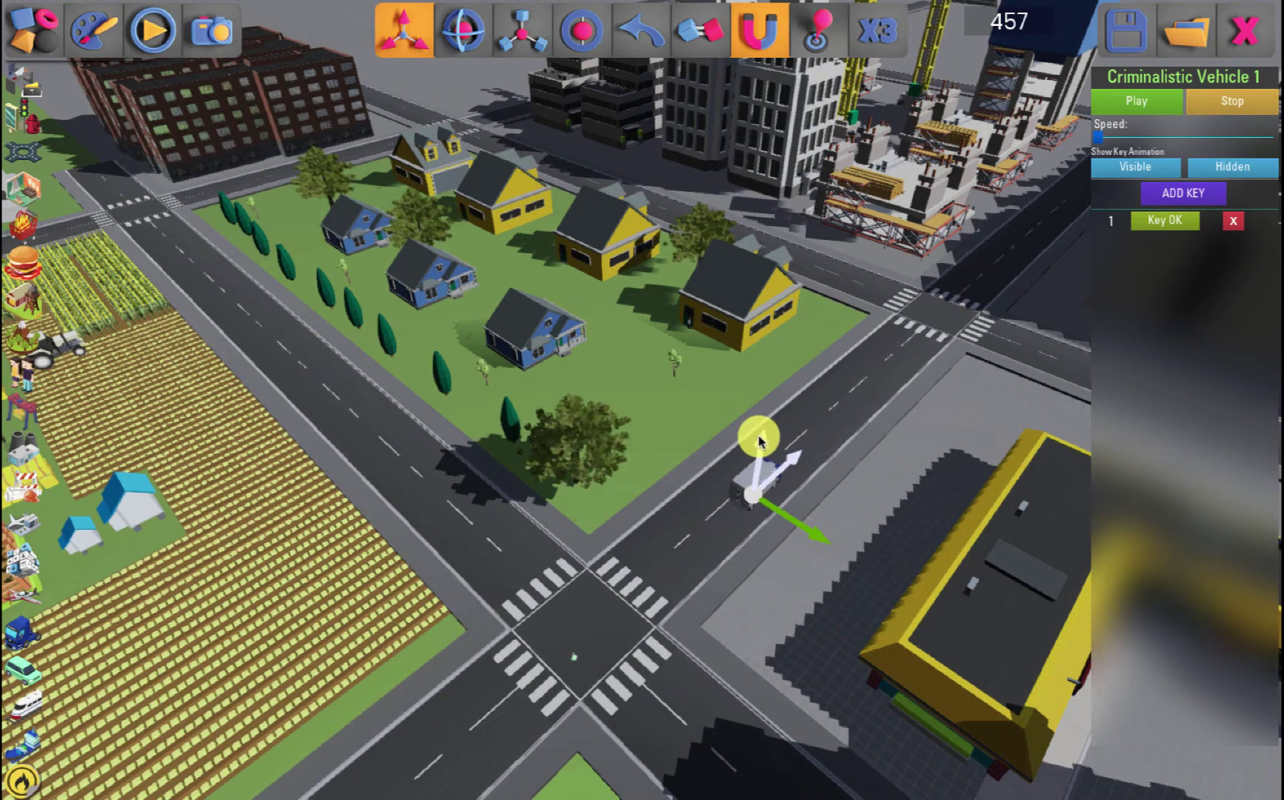
left_click(816, 22)
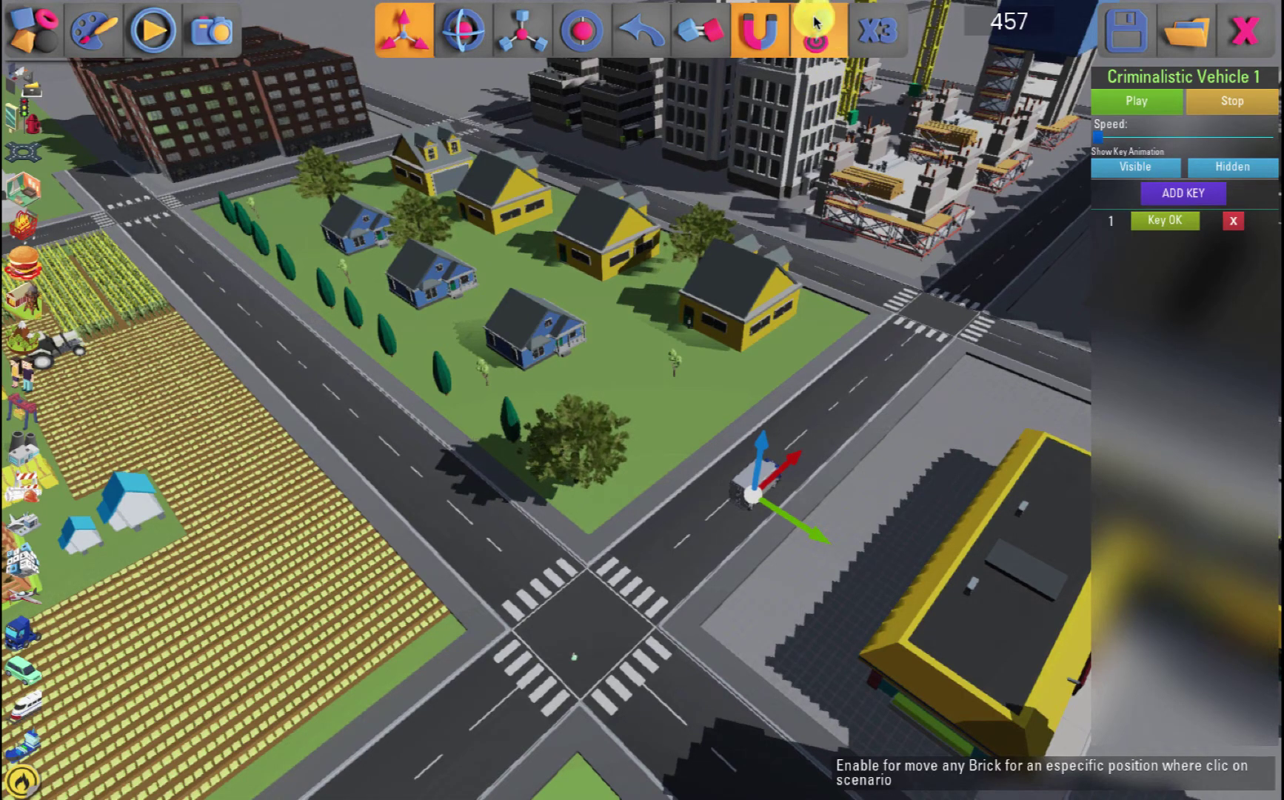
left_click(952, 324)
key("w")
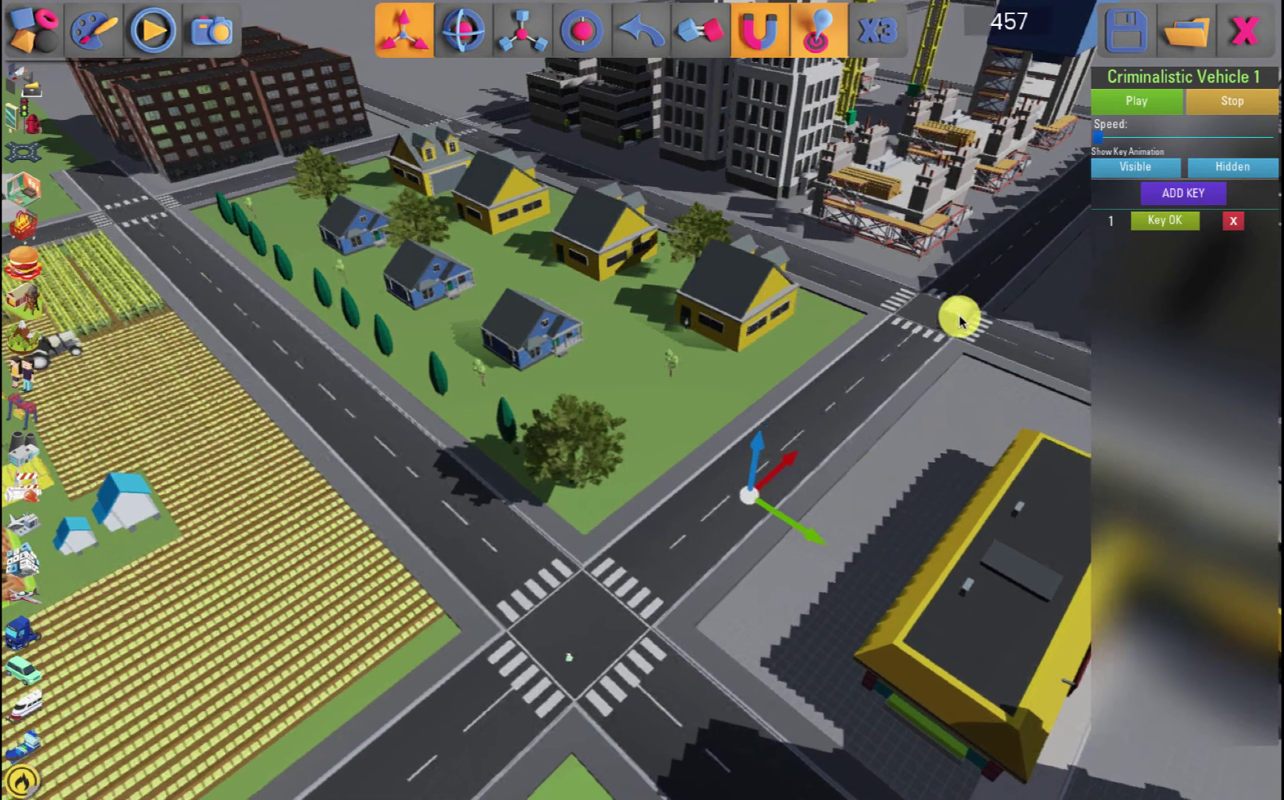
key("d")
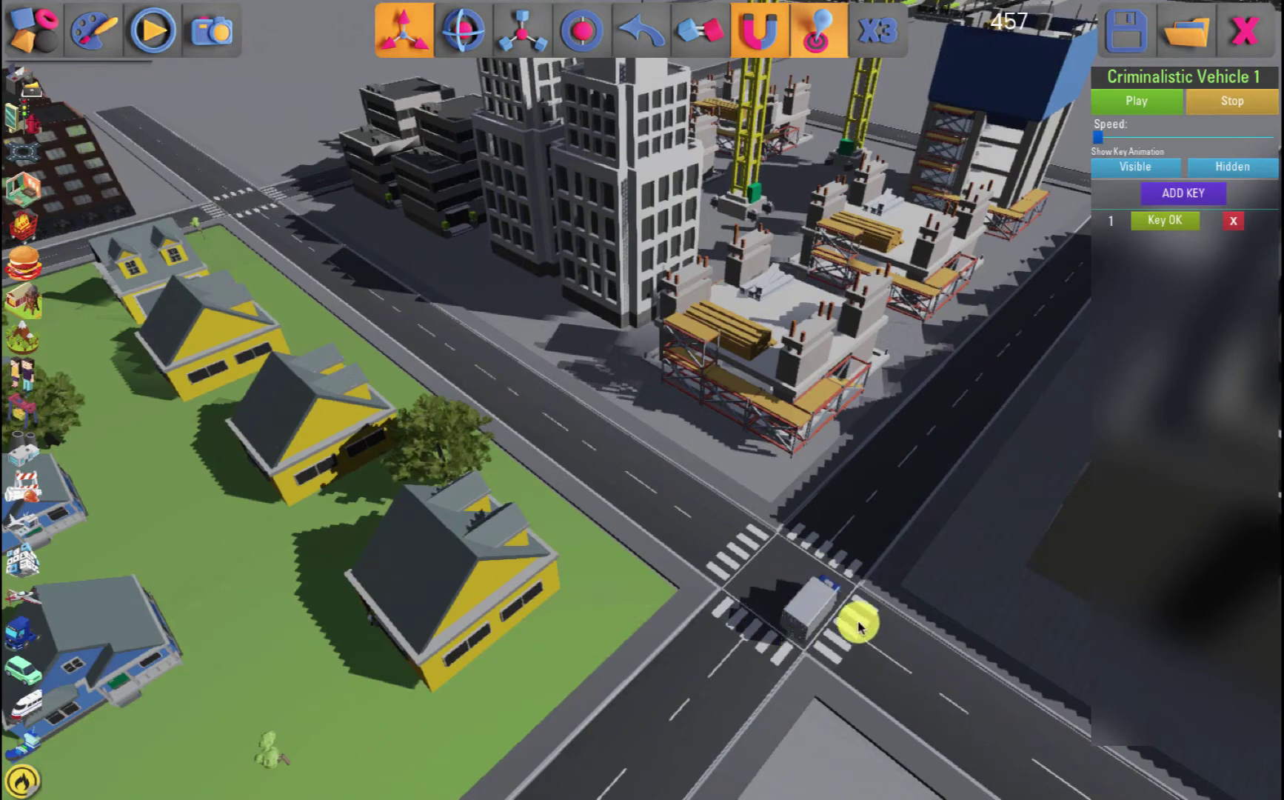
left_click(1185, 194)
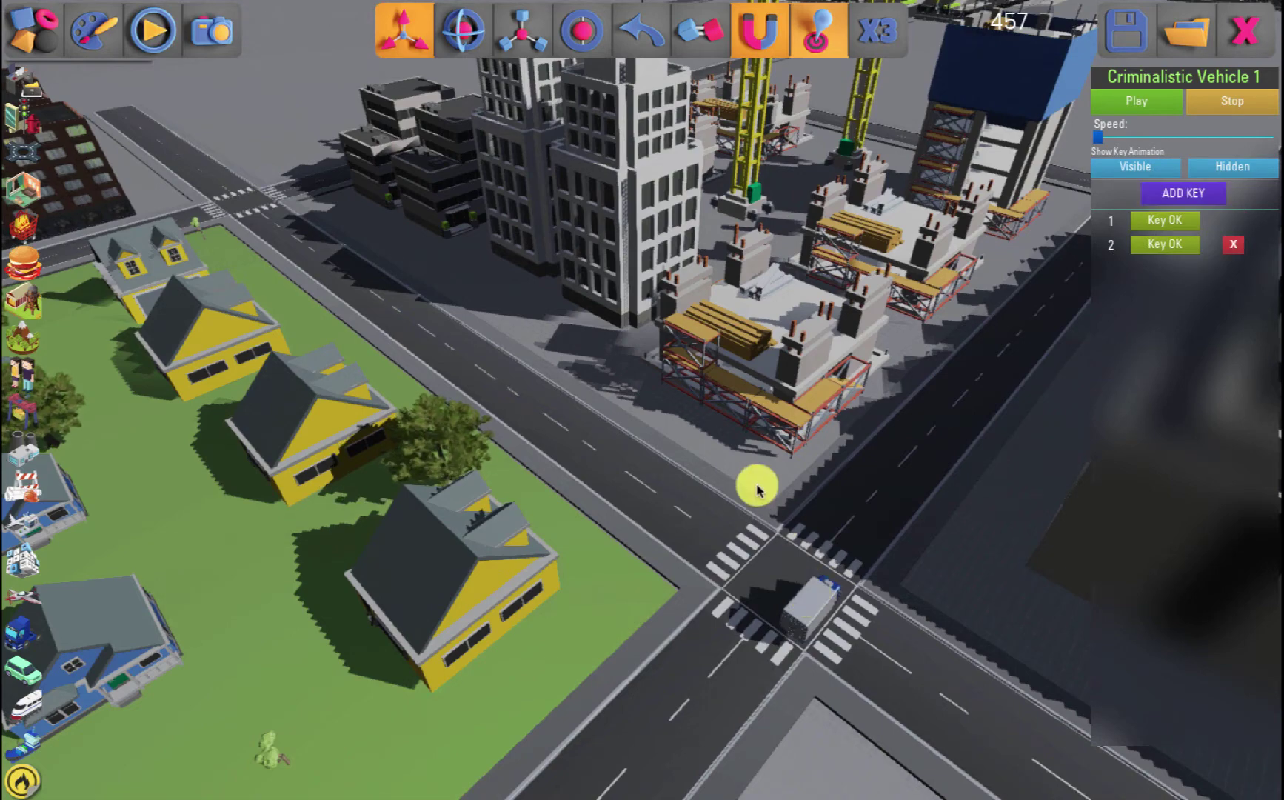
- Place the truck at the crossroads between the brick apartments and grey office blocks, and add its third key
key("a")
key("w")
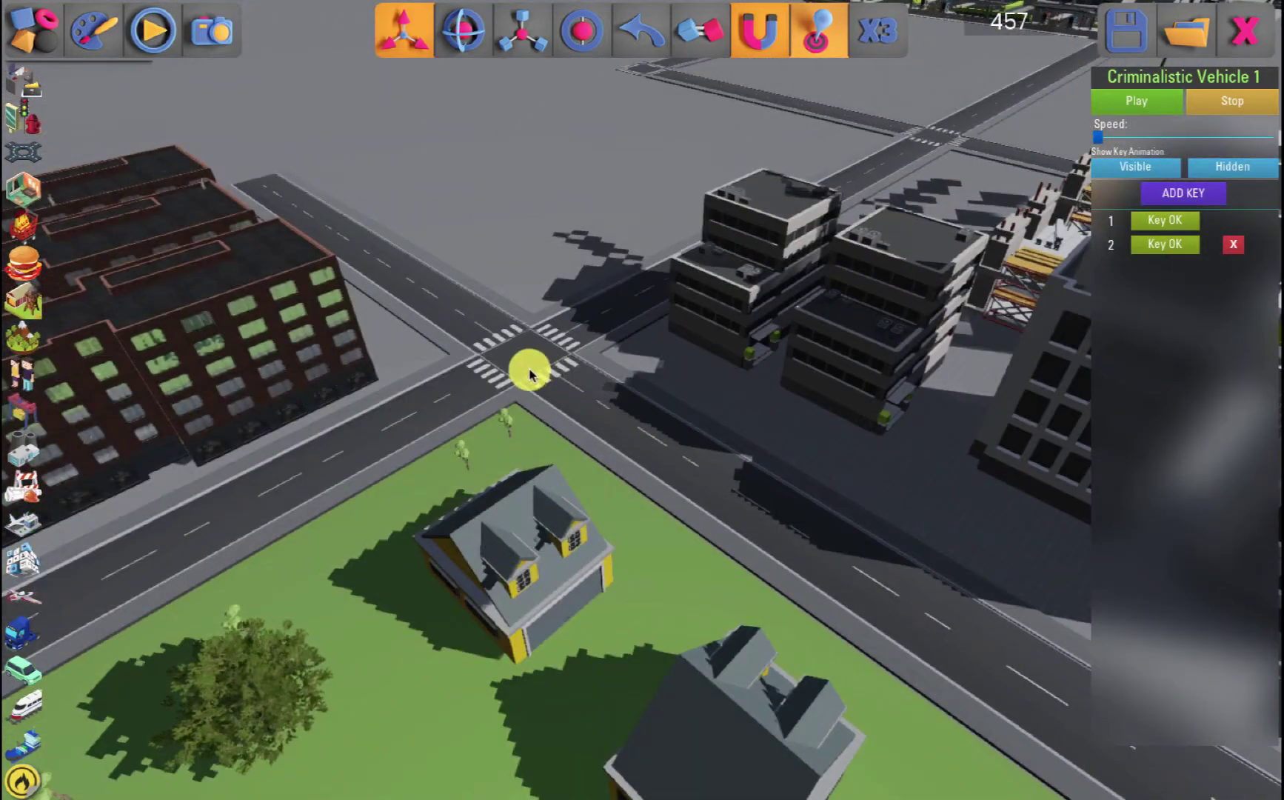
left_click(538, 363)
left_click(1184, 194)
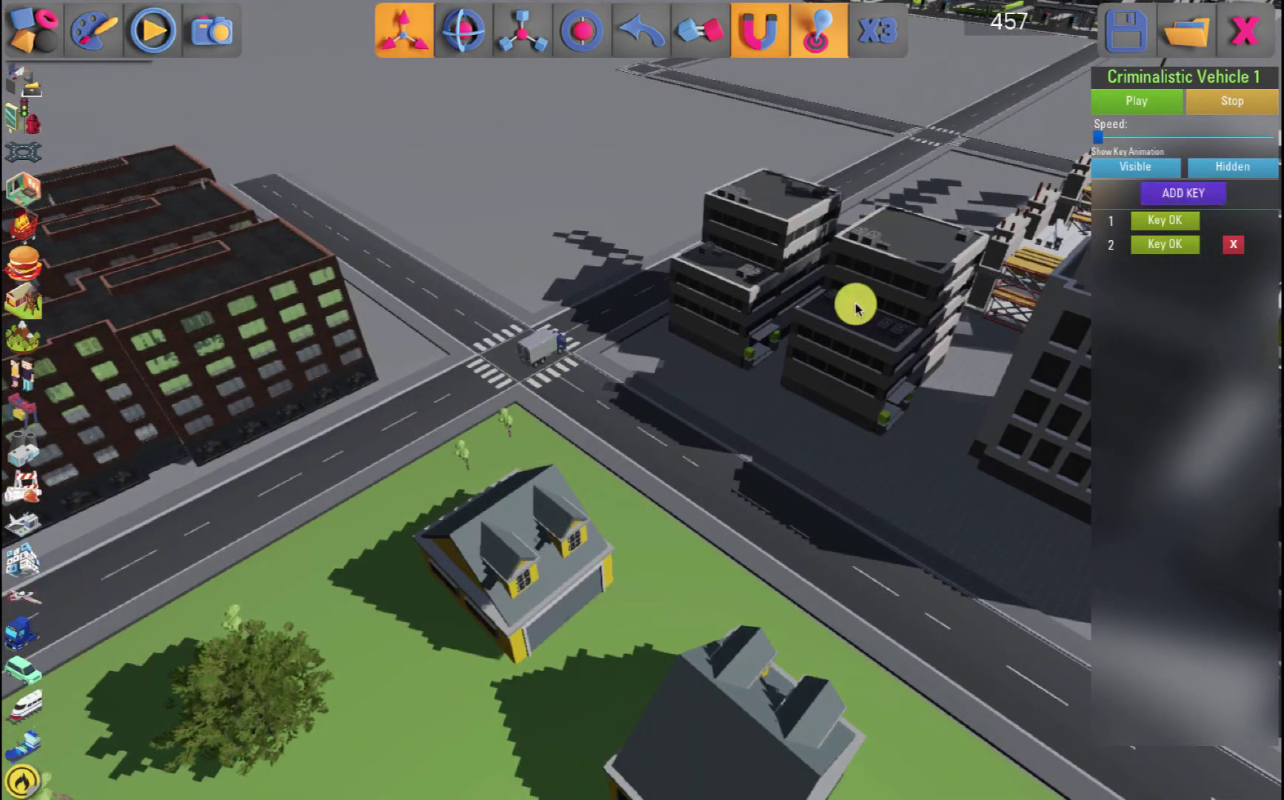
- Place the truck at the crossroads beside the tall corn field and add its fourth key
middle_click_drag(854, 301, 401, 415)
left_click(459, 382)
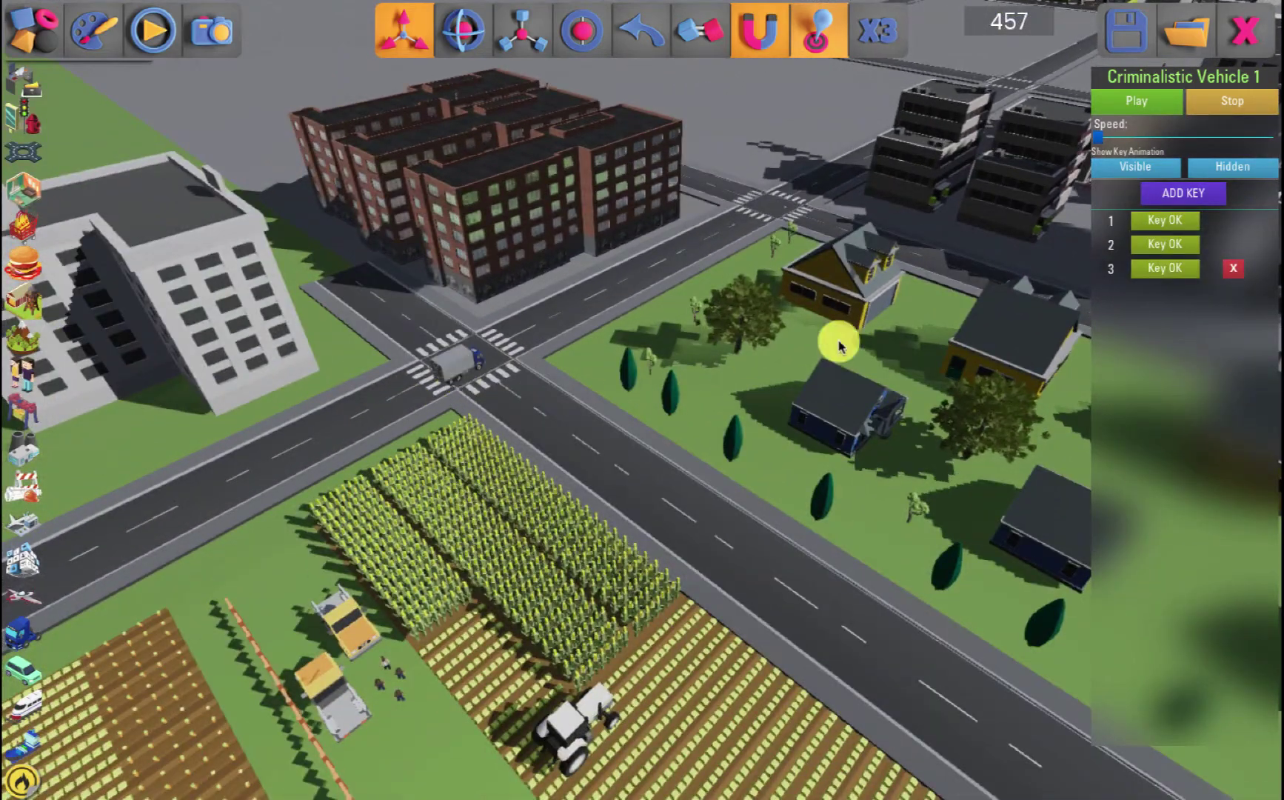
left_click(1184, 194)
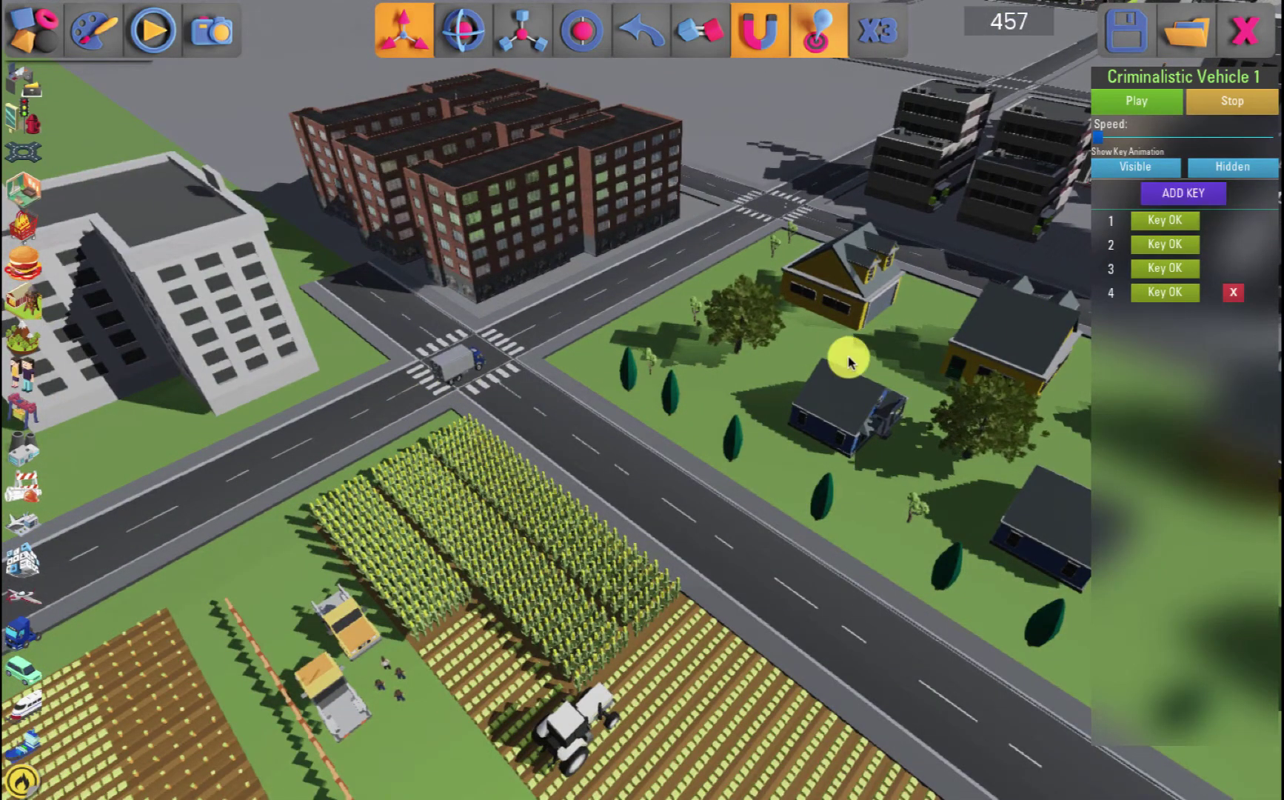
middle_click_drag(849, 355, 872, 371)
key("s")
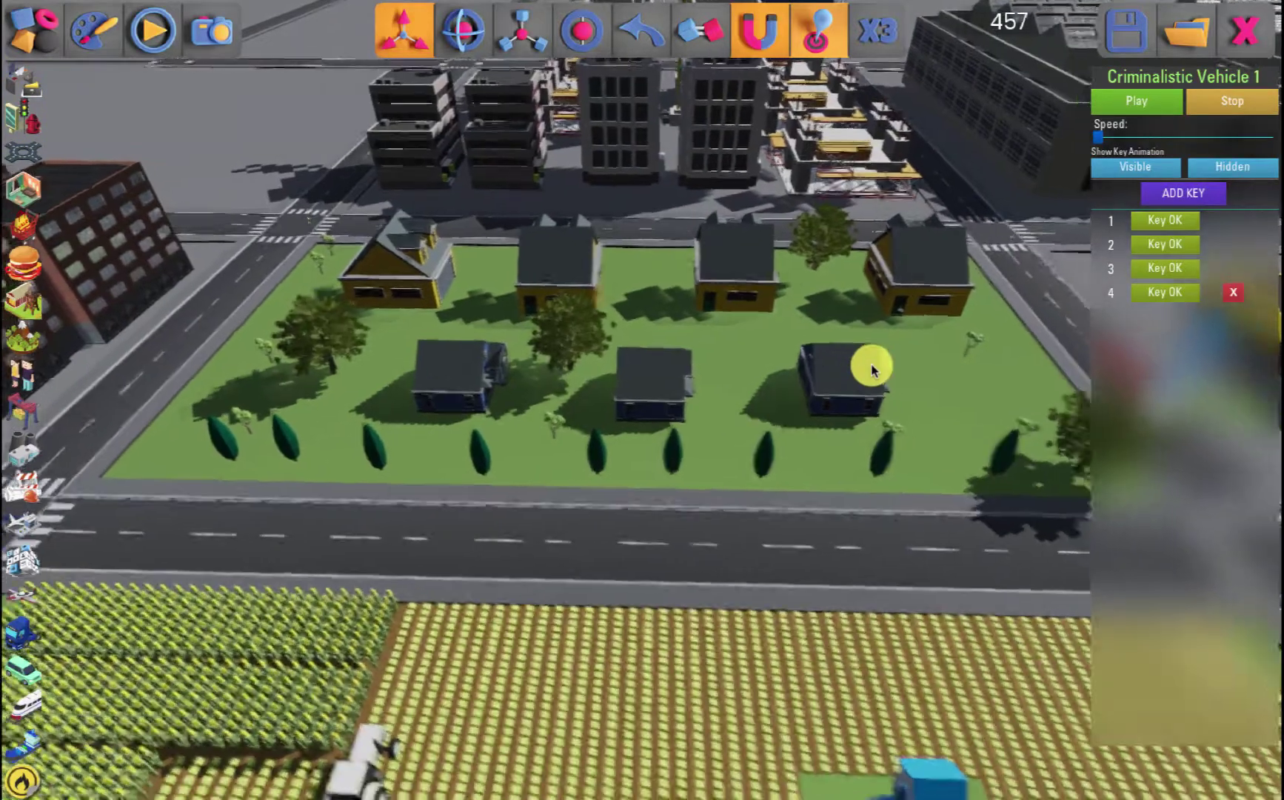
key("d")
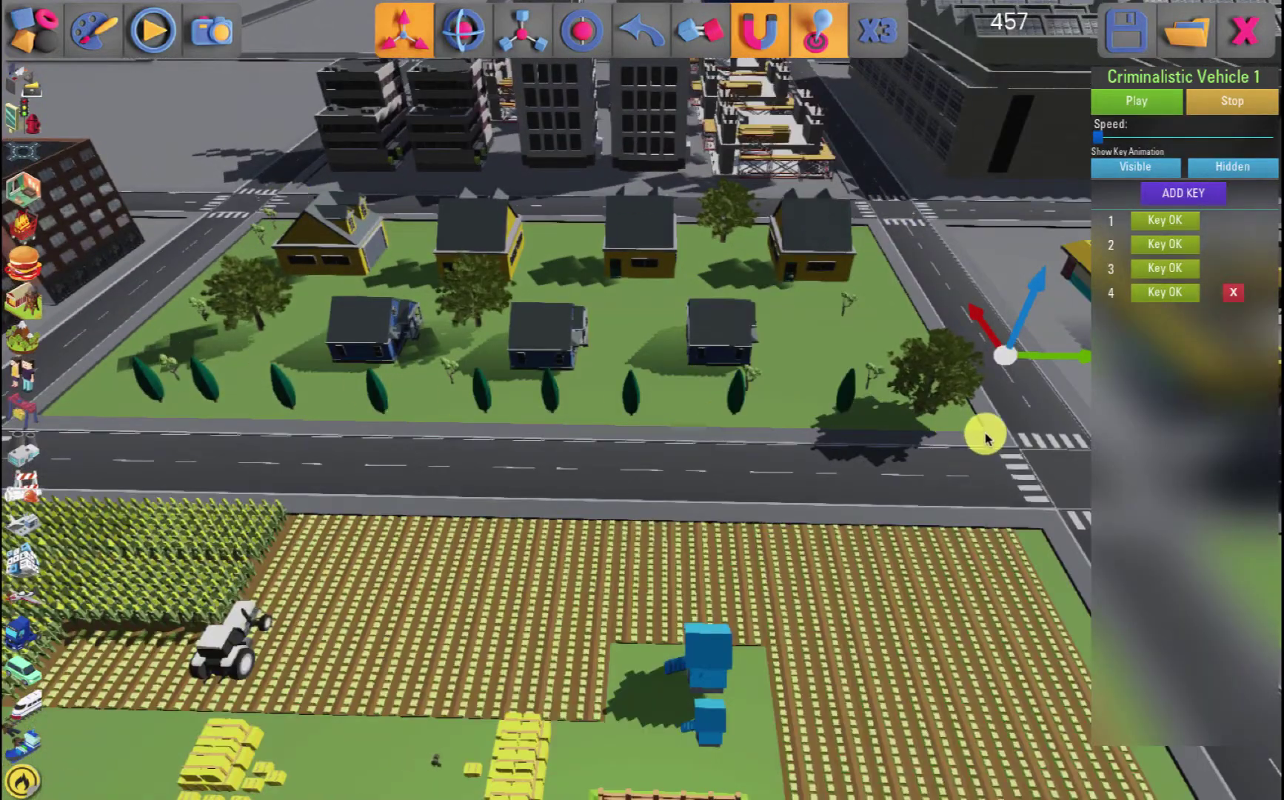
key("s")
key("a")
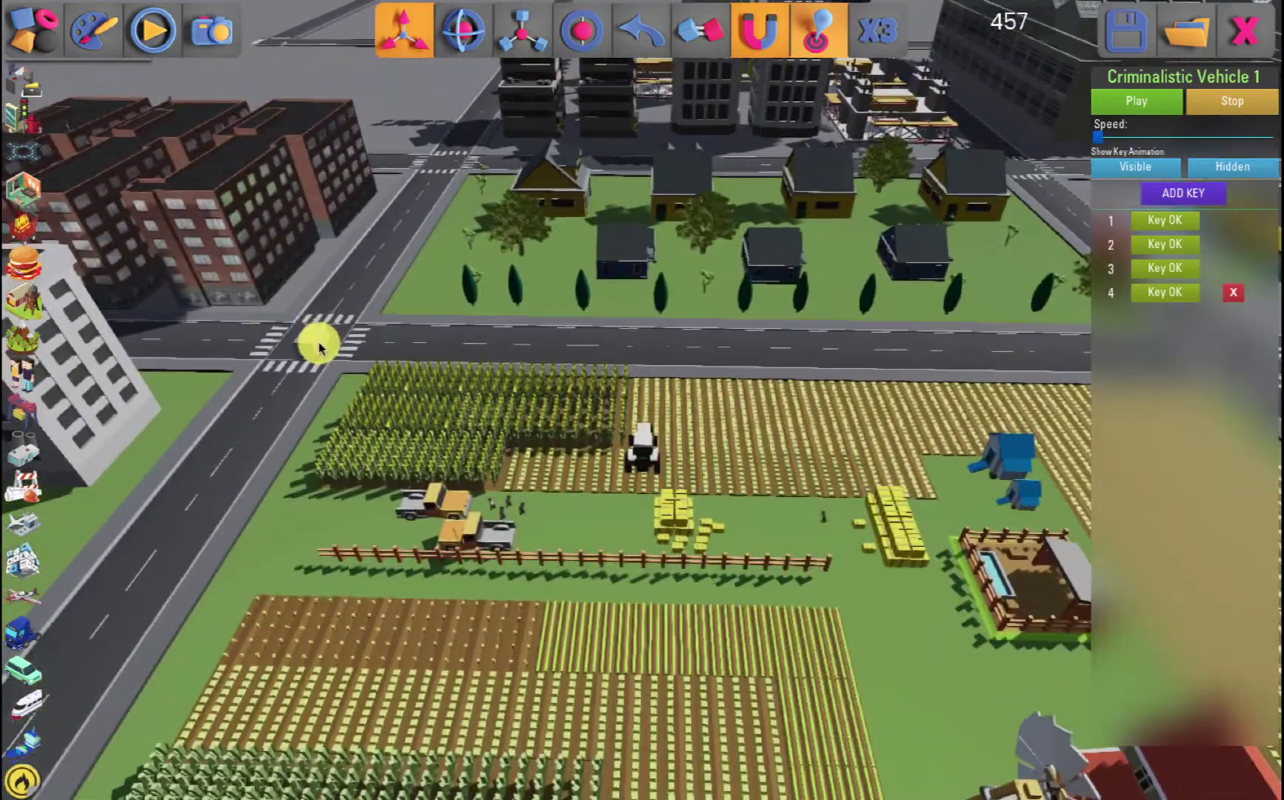
middle_click_drag(375, 349, 400, 347)
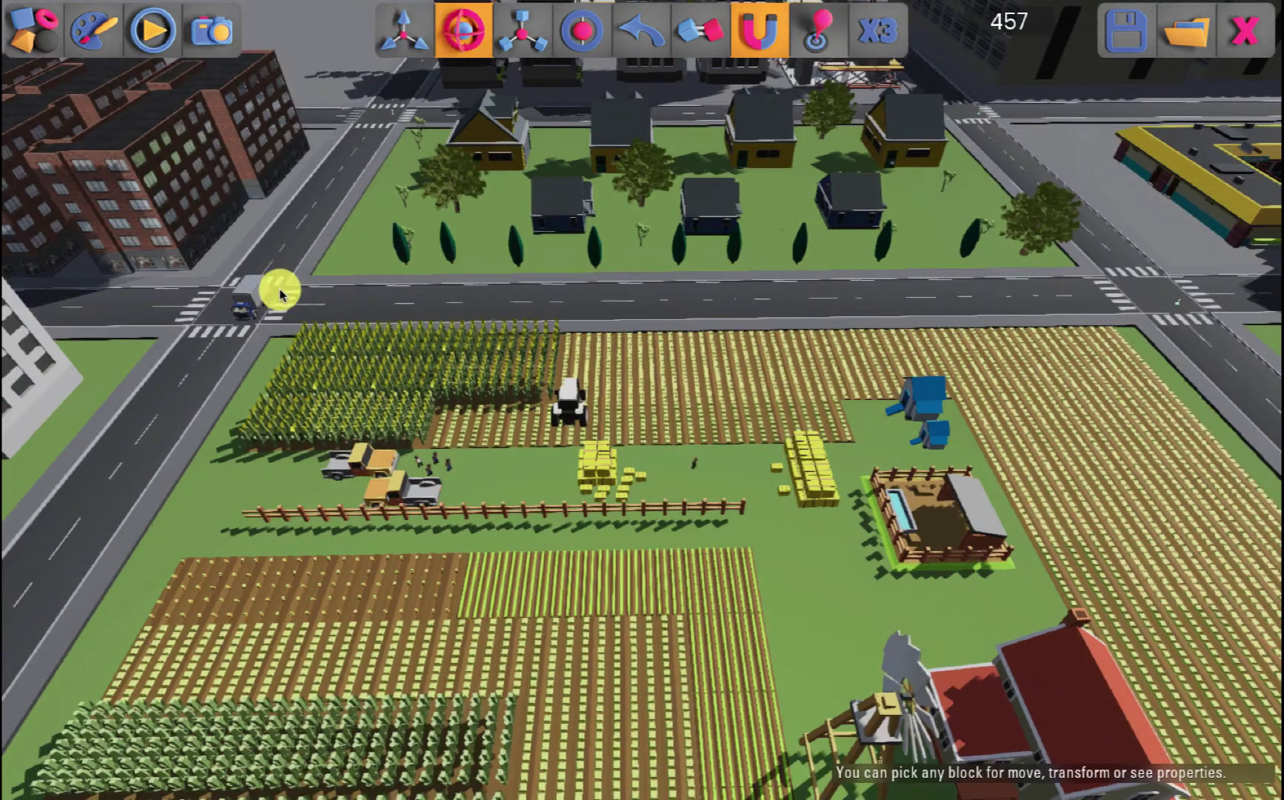
- Select the truck, play its key animation at maximum speed, follow its drive and clear the selection
scroll(237, 306, "up", 3)
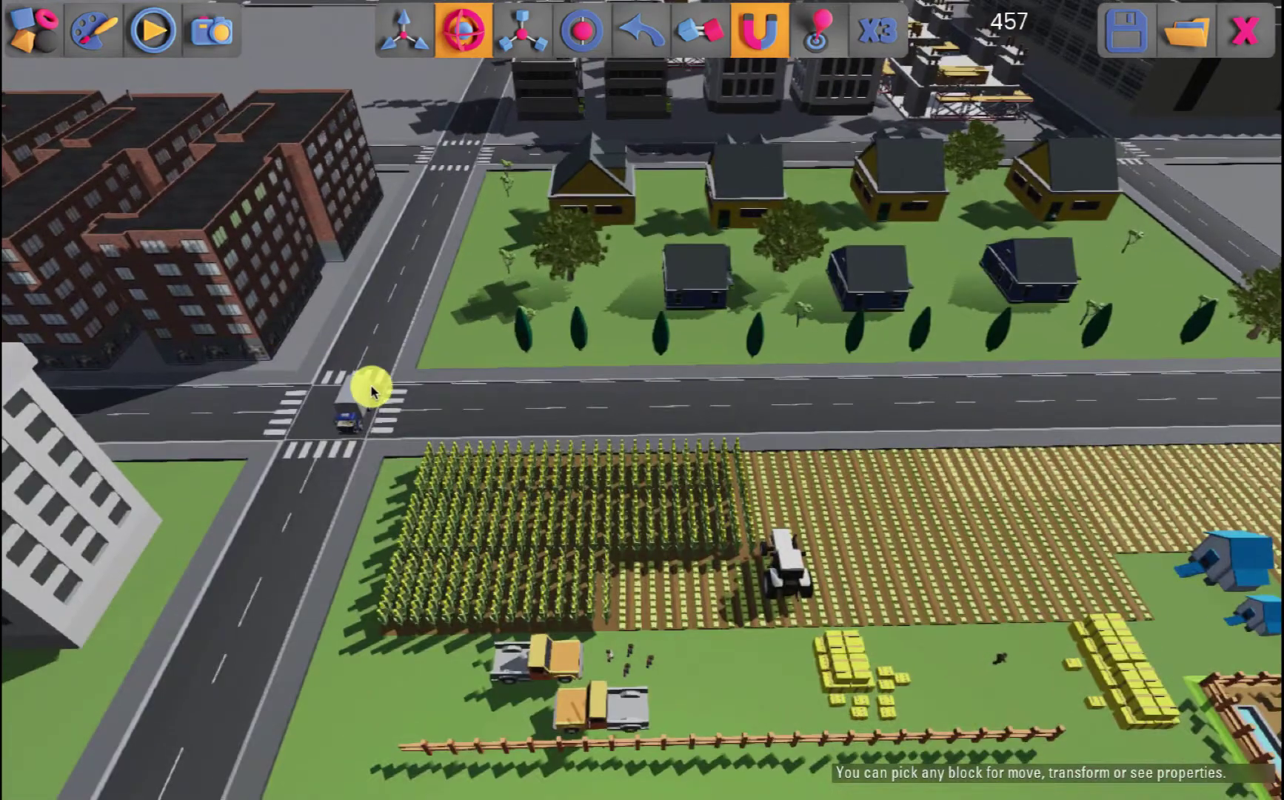
middle_click_drag(372, 388, 357, 401)
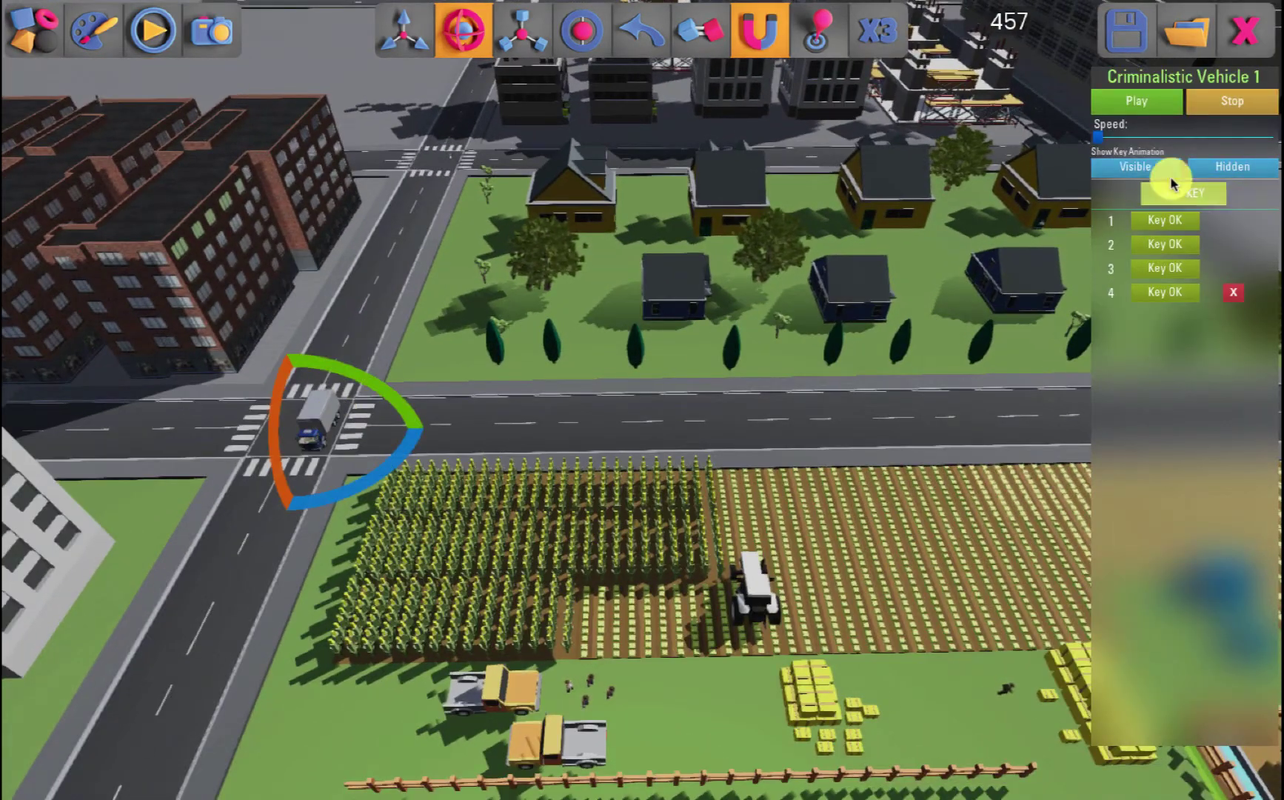
left_click(1144, 101)
left_click(1238, 137)
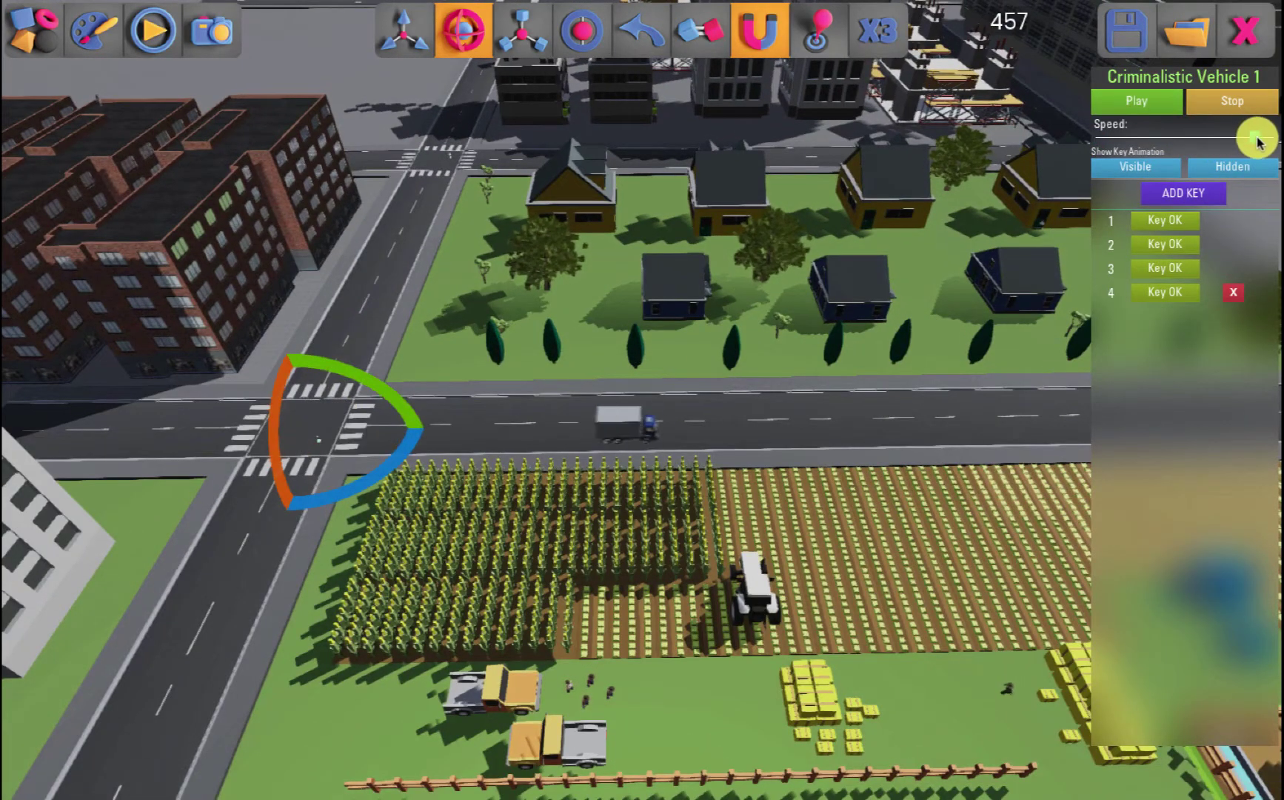
left_click_drag(1257, 137, 1268, 138)
right_click_drag(730, 381, 840, 370)
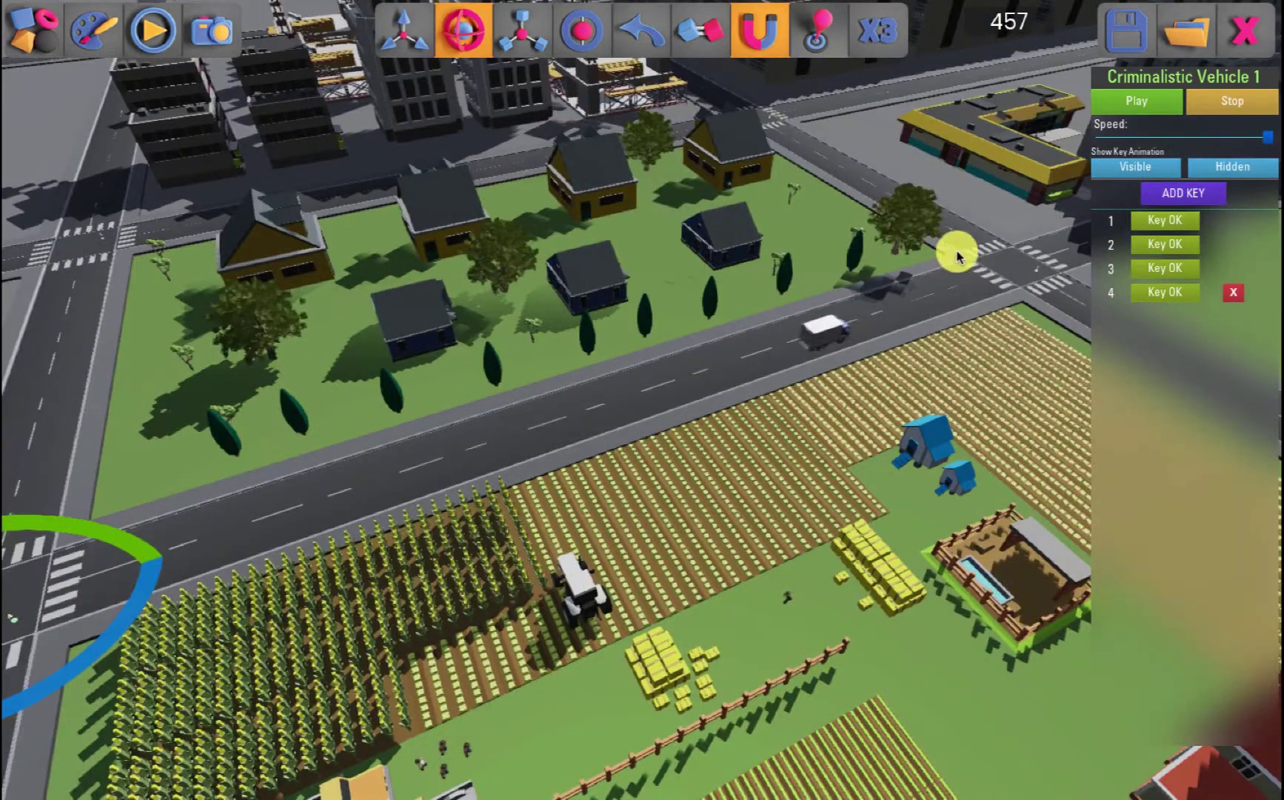
key("s")
key("a")
left_click(264, 411)
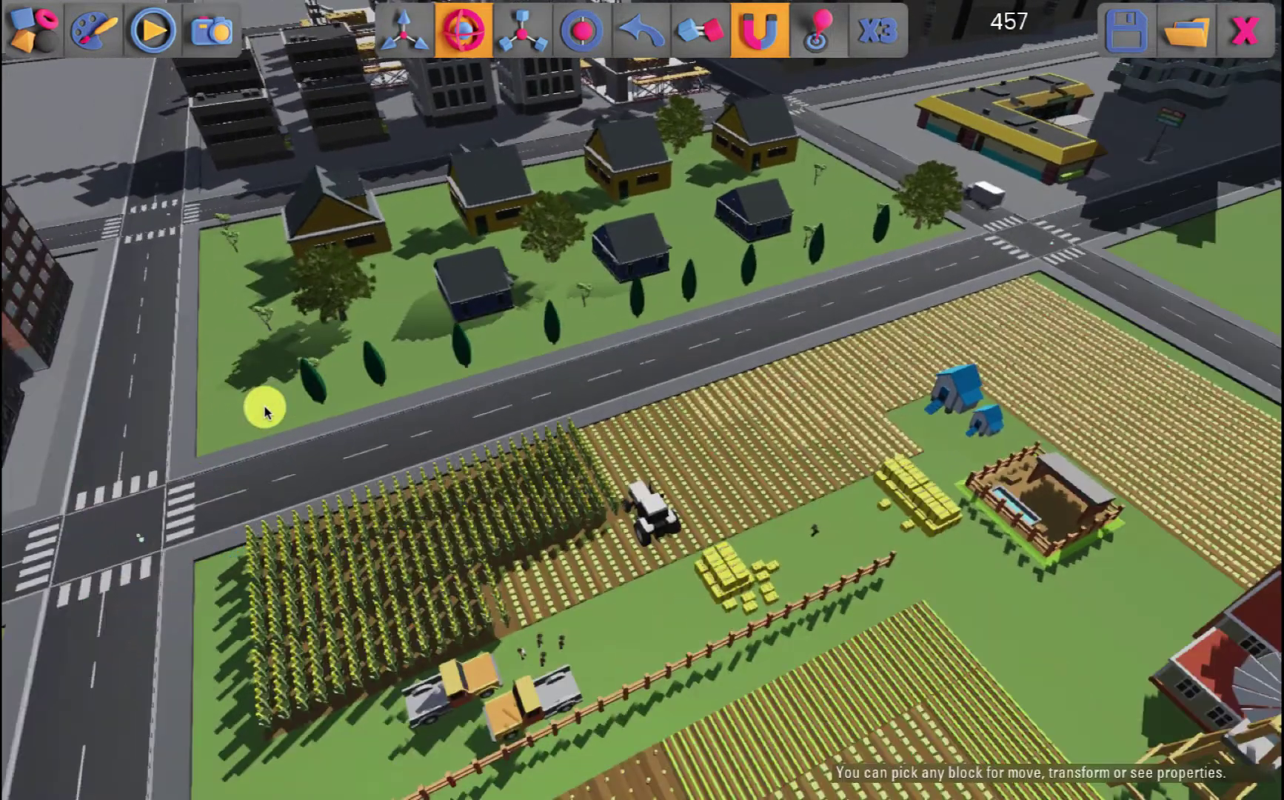
- Select the truck's key marker at the crossroads beside the corn field and shift it slightly along the X axis
right_click_drag(264, 412, 236, 430)
key("w")
key("a")
left_click(383, 537)
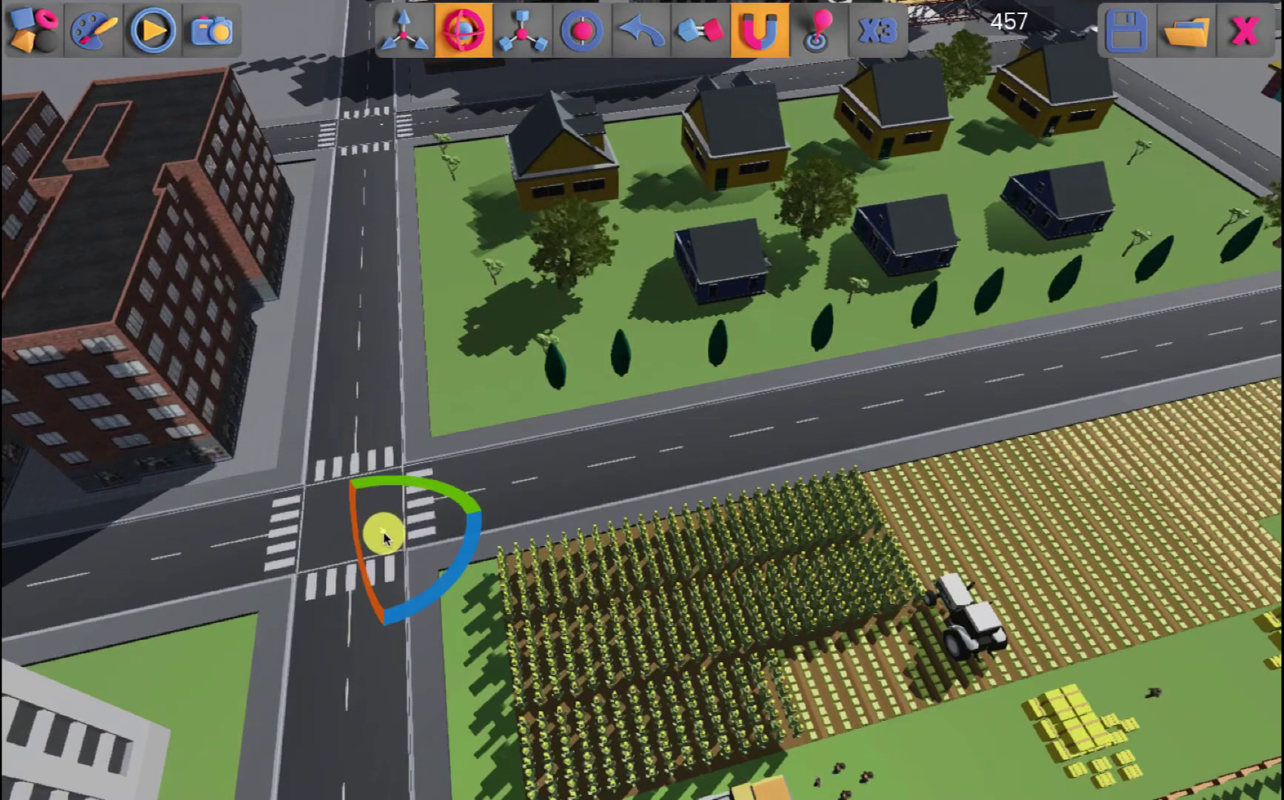
key("w")
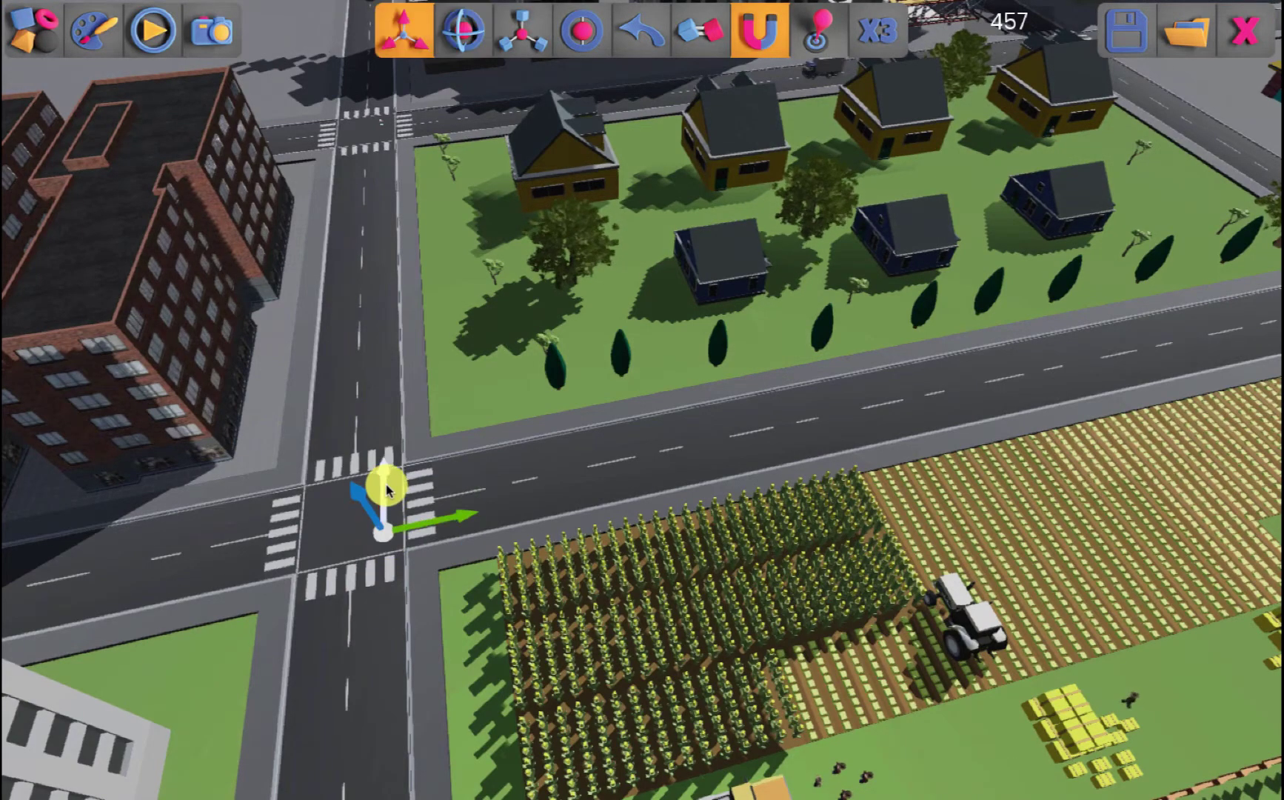
mouse_move(386, 490)
left_mouse_down()
mouse_move(385, 464)
mouse_move(384, 498)
left_mouse_up()
- Reselect the moving truck as it passes the crossroads and hide its key markers
right_click_drag(580, 376, 513, 342)
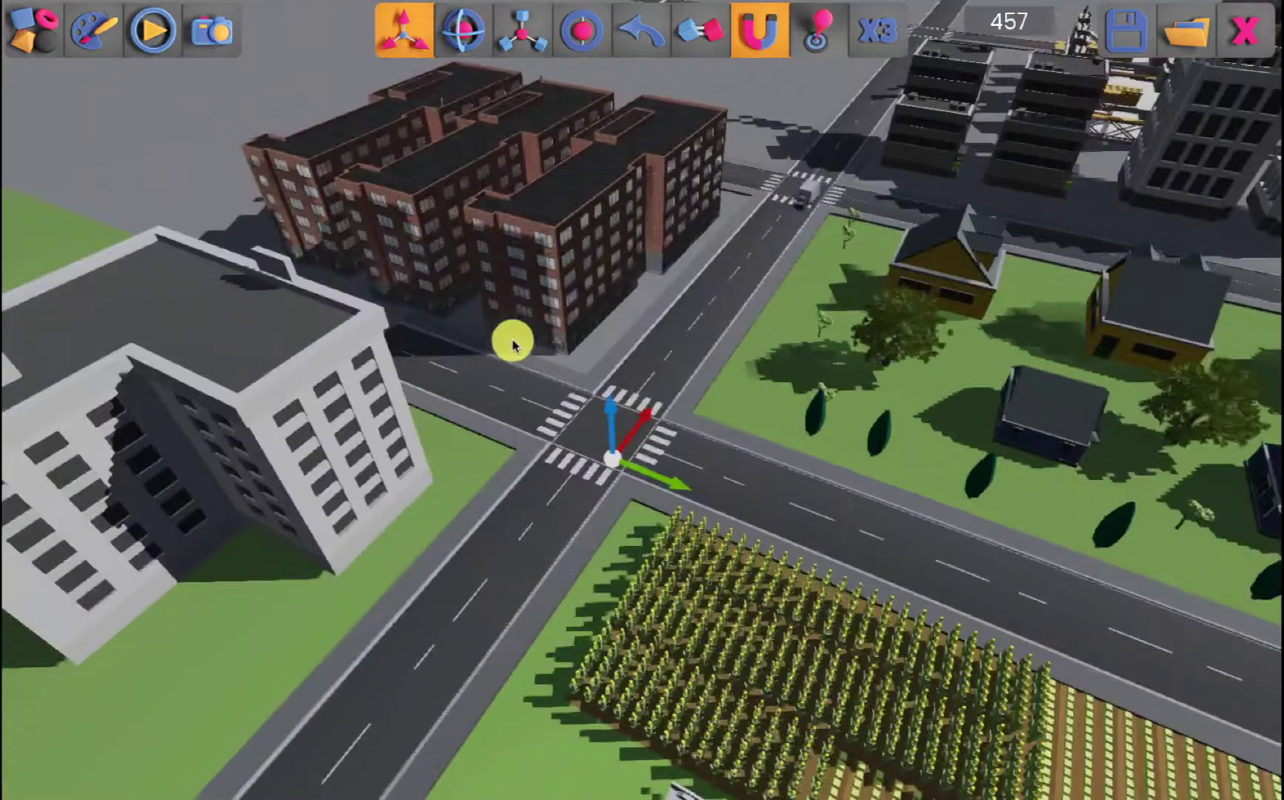
left_click(752, 259)
left_click(655, 395)
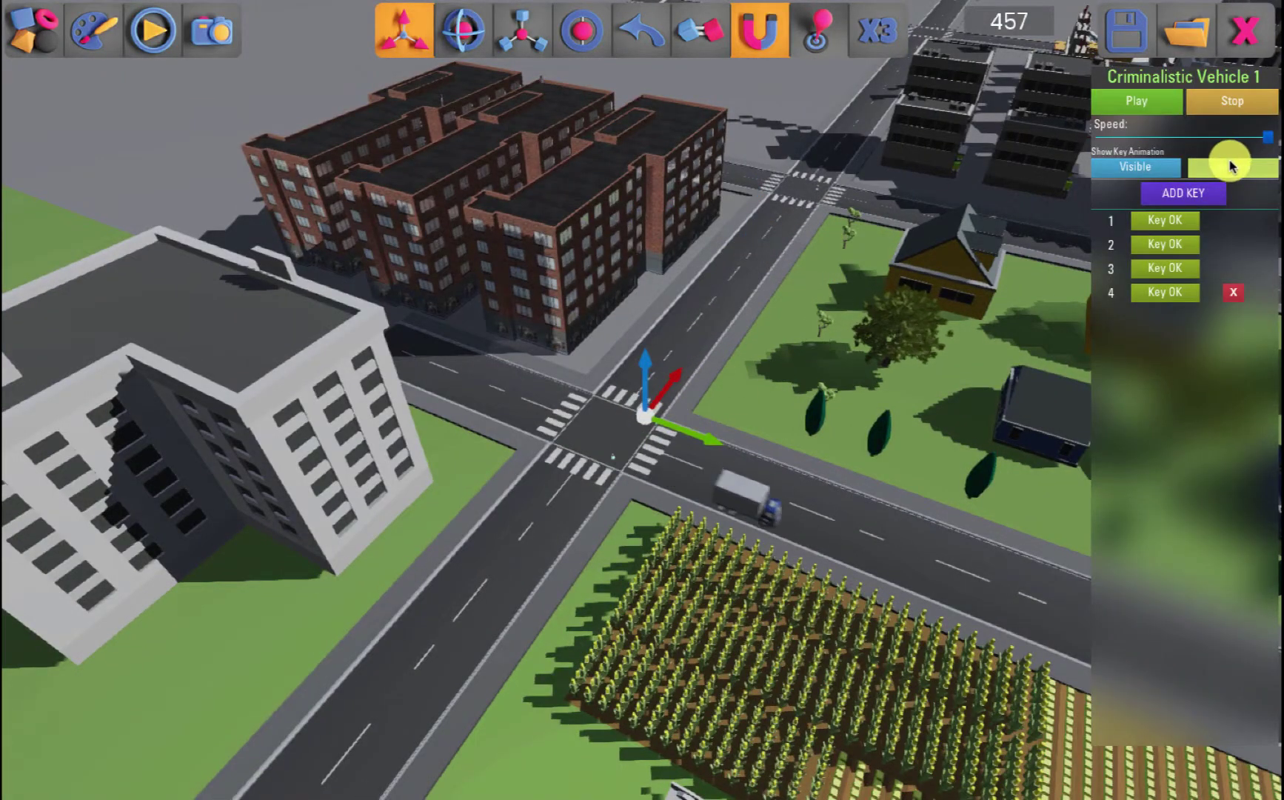
- Select the blue thresher in the corner of the crop field and add its first animation key
key("d")
right_click_drag(796, 377, 772, 345)
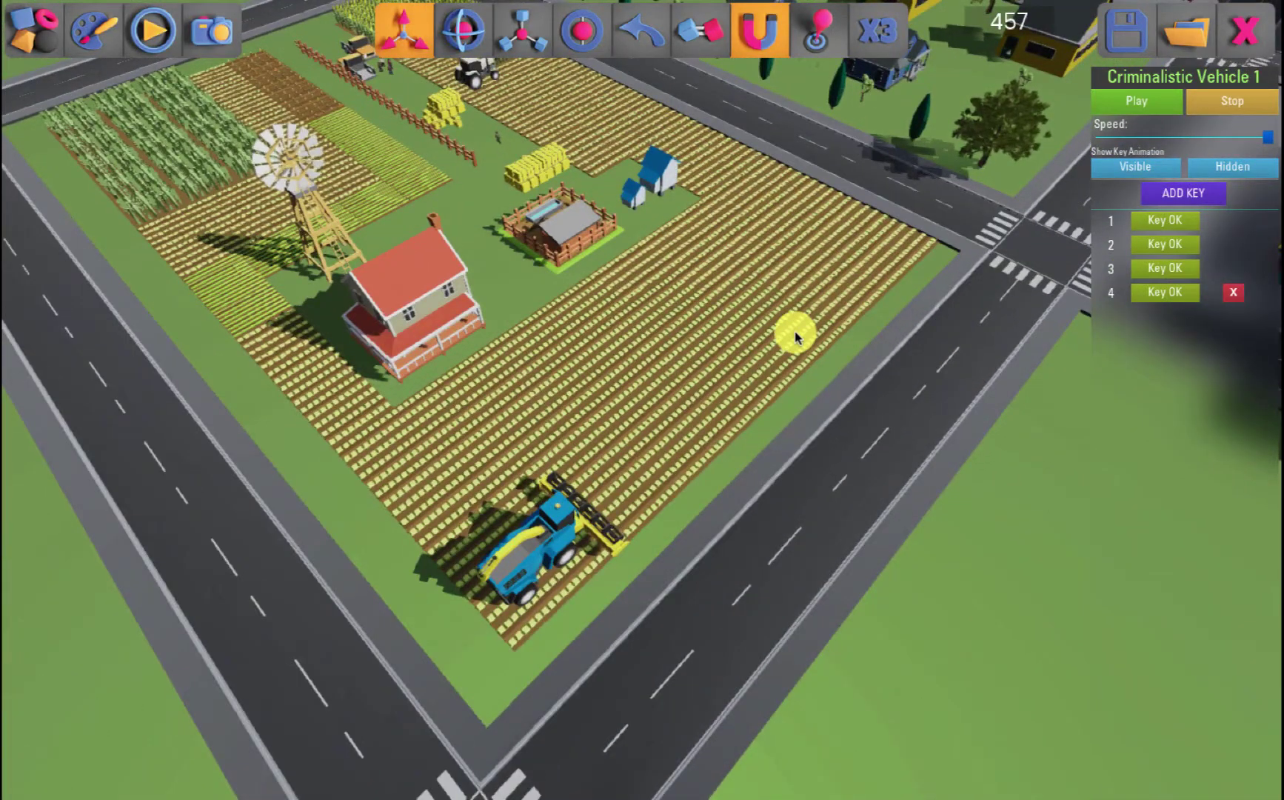
left_click(535, 543)
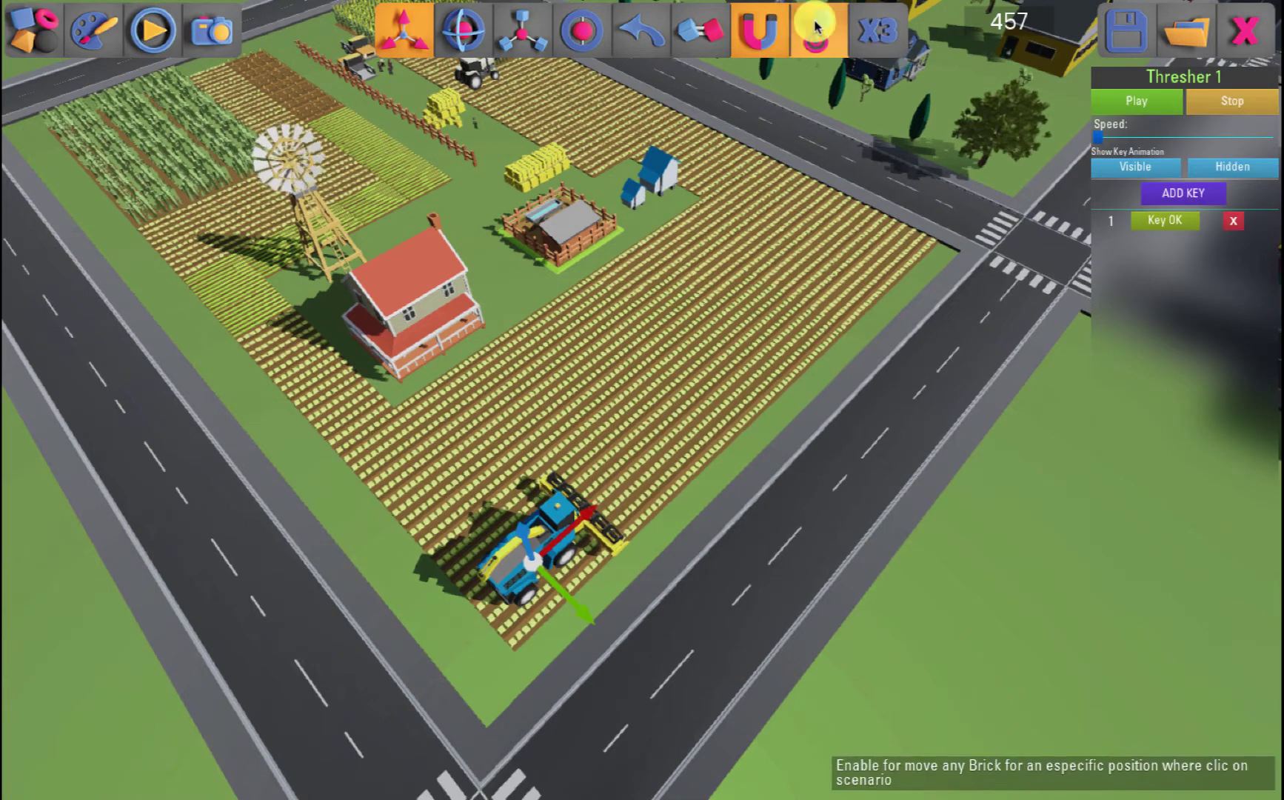
- Place the thresher at the far corner of the crop field near the crossroads with click positioning, and add its second key
left_click(803, 43)
left_click(863, 249)
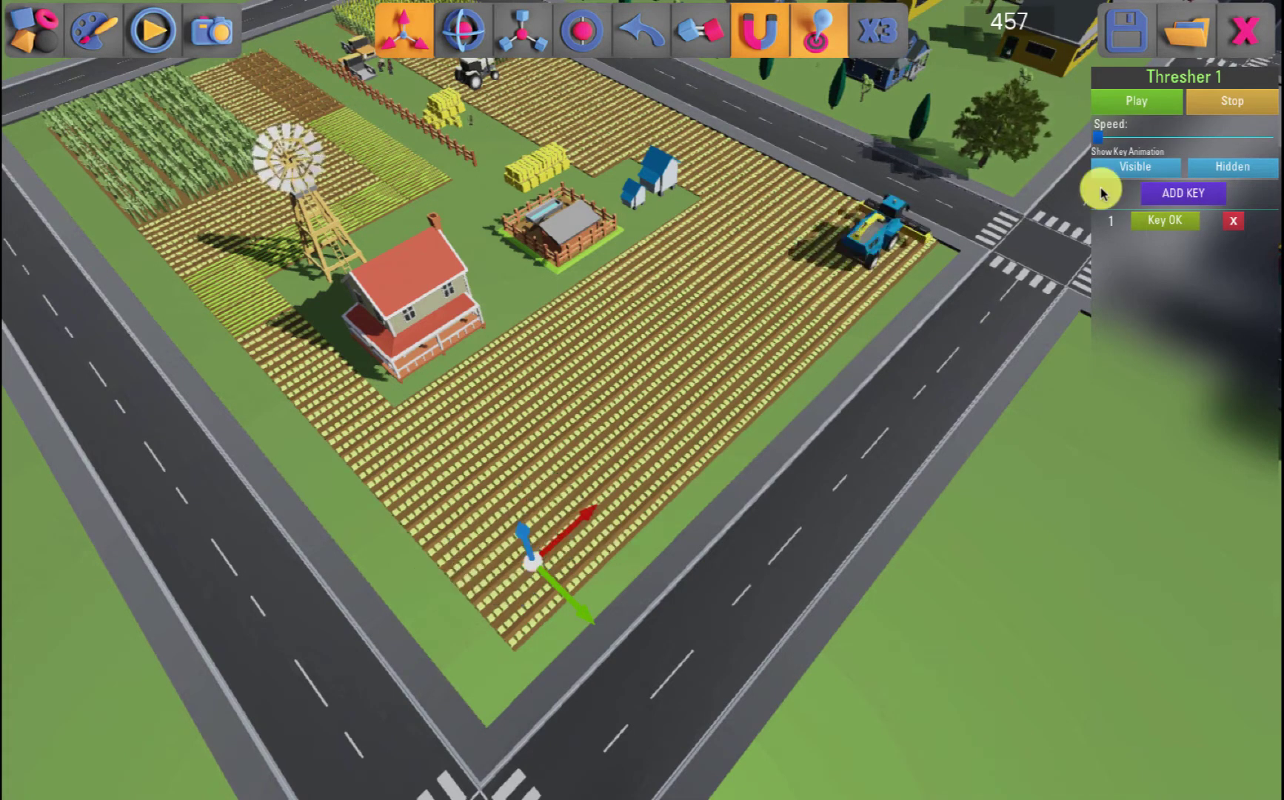
left_click(1177, 194)
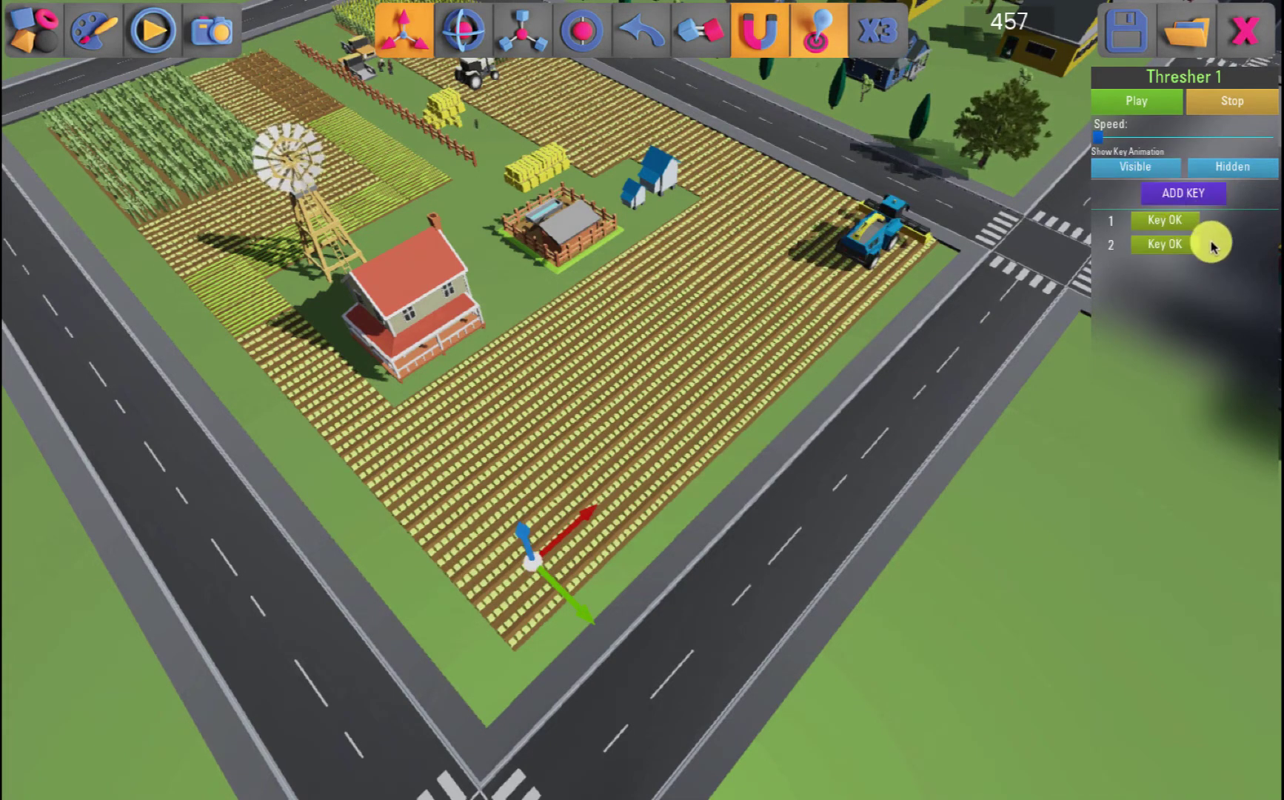
- Add the thresher's third key at the field edge near the blue sheds and its fourth key beside the red-roofed farmhouse
left_click(768, 194)
left_click(1170, 195)
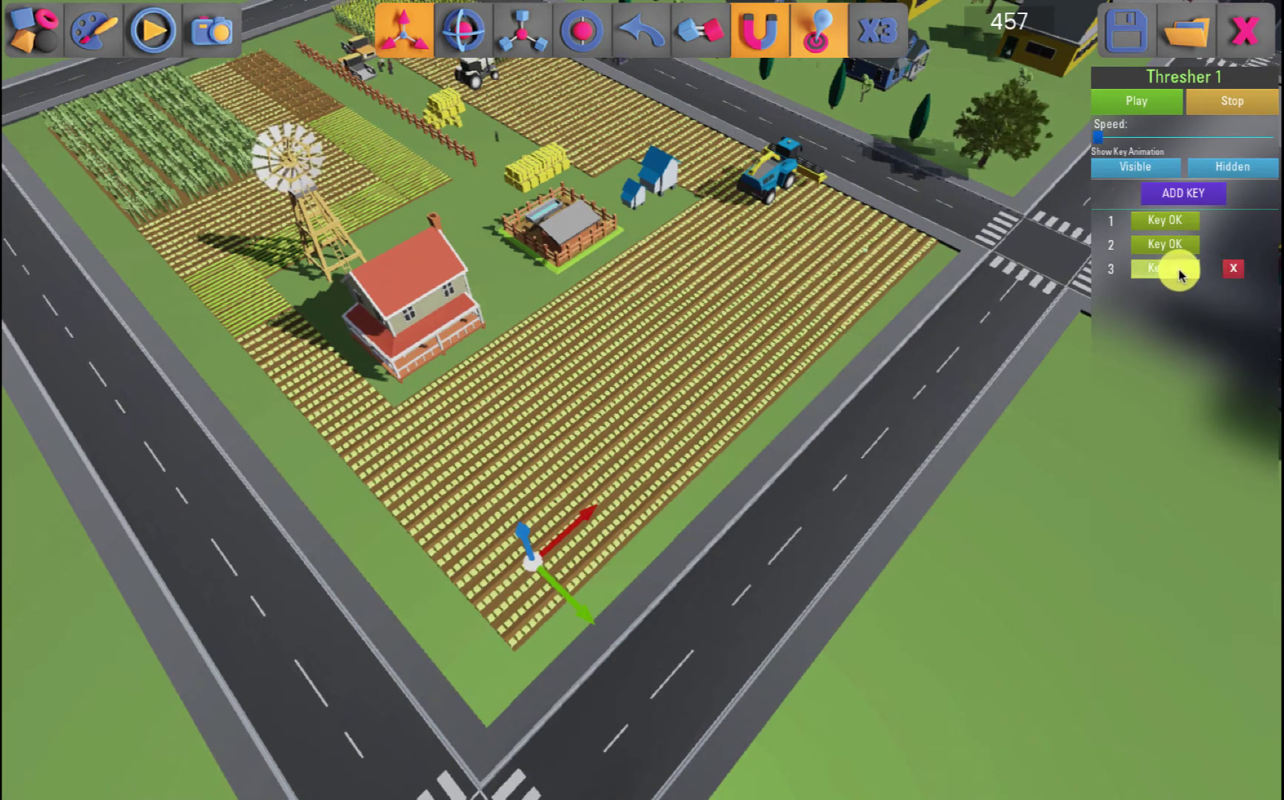
left_click(441, 434)
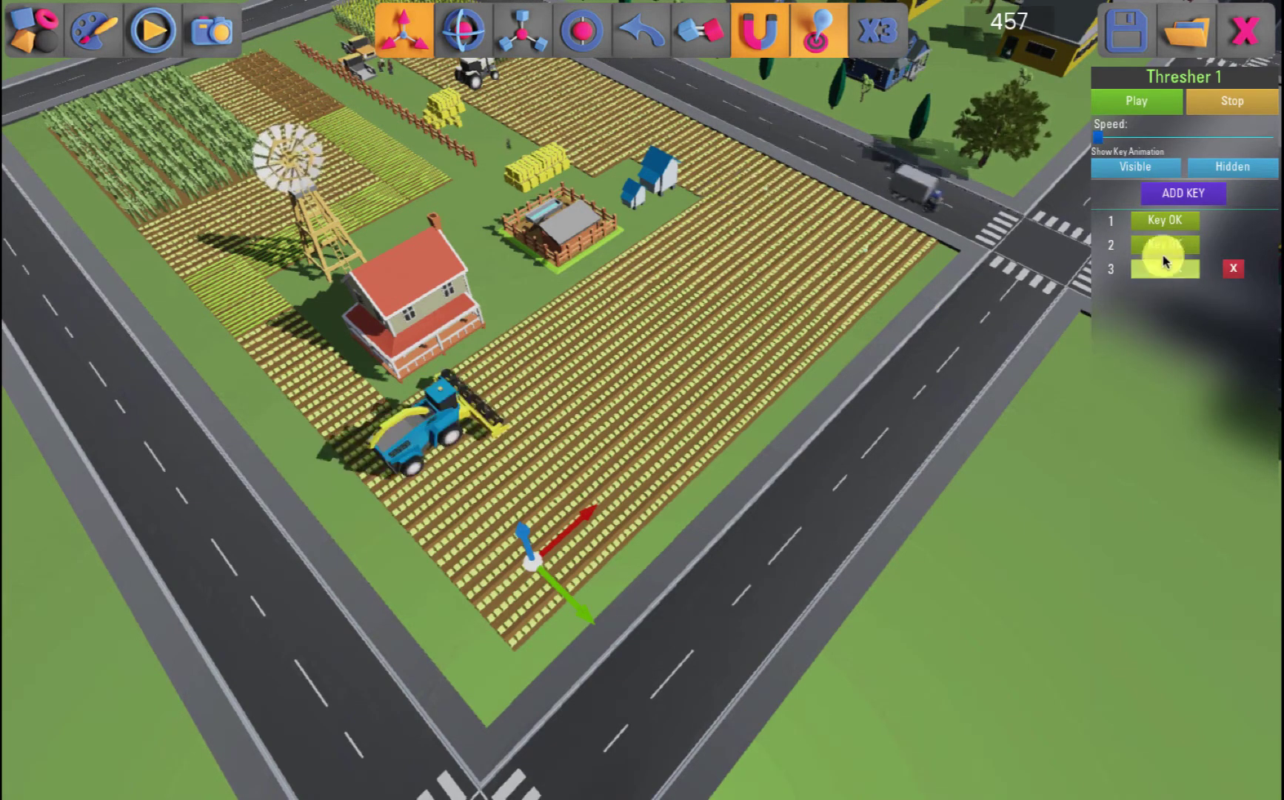
left_click(1187, 194)
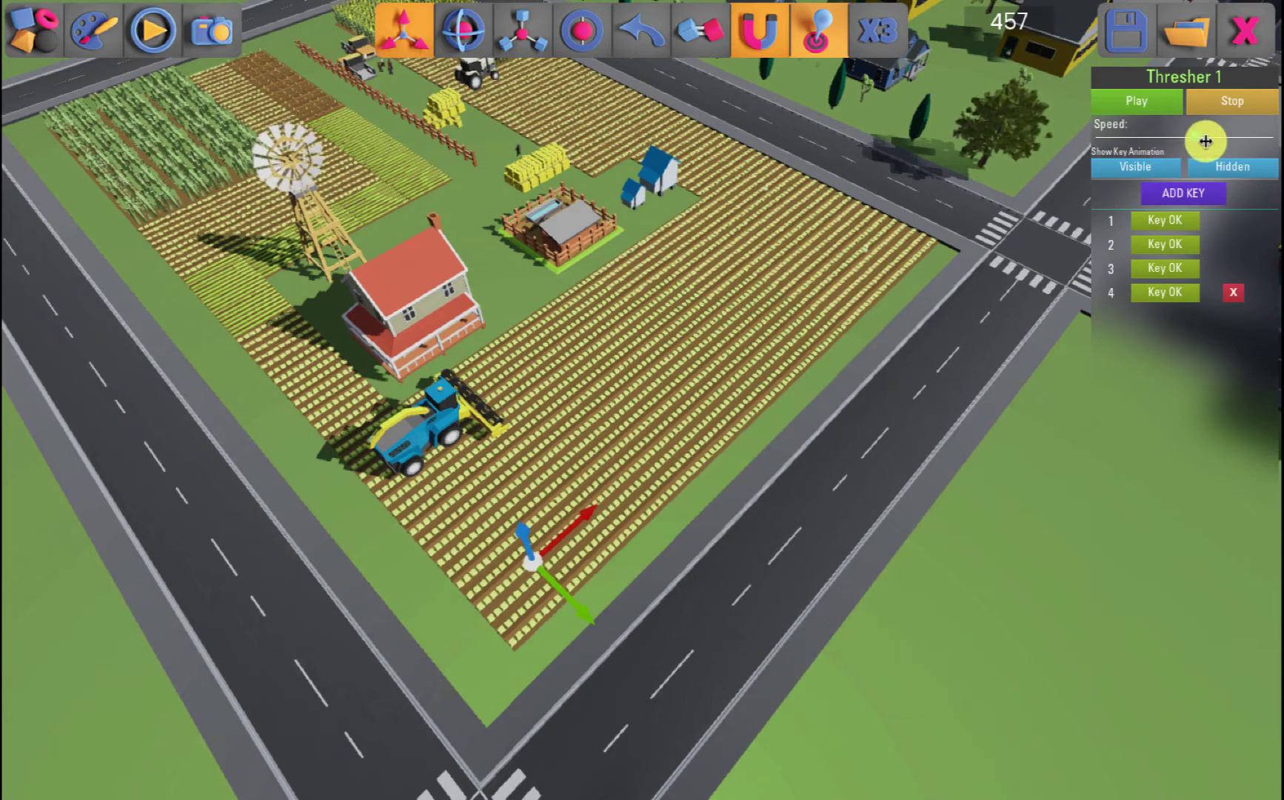
- Play the thresher's key animation and set it to a low speed
left_click(1143, 109)
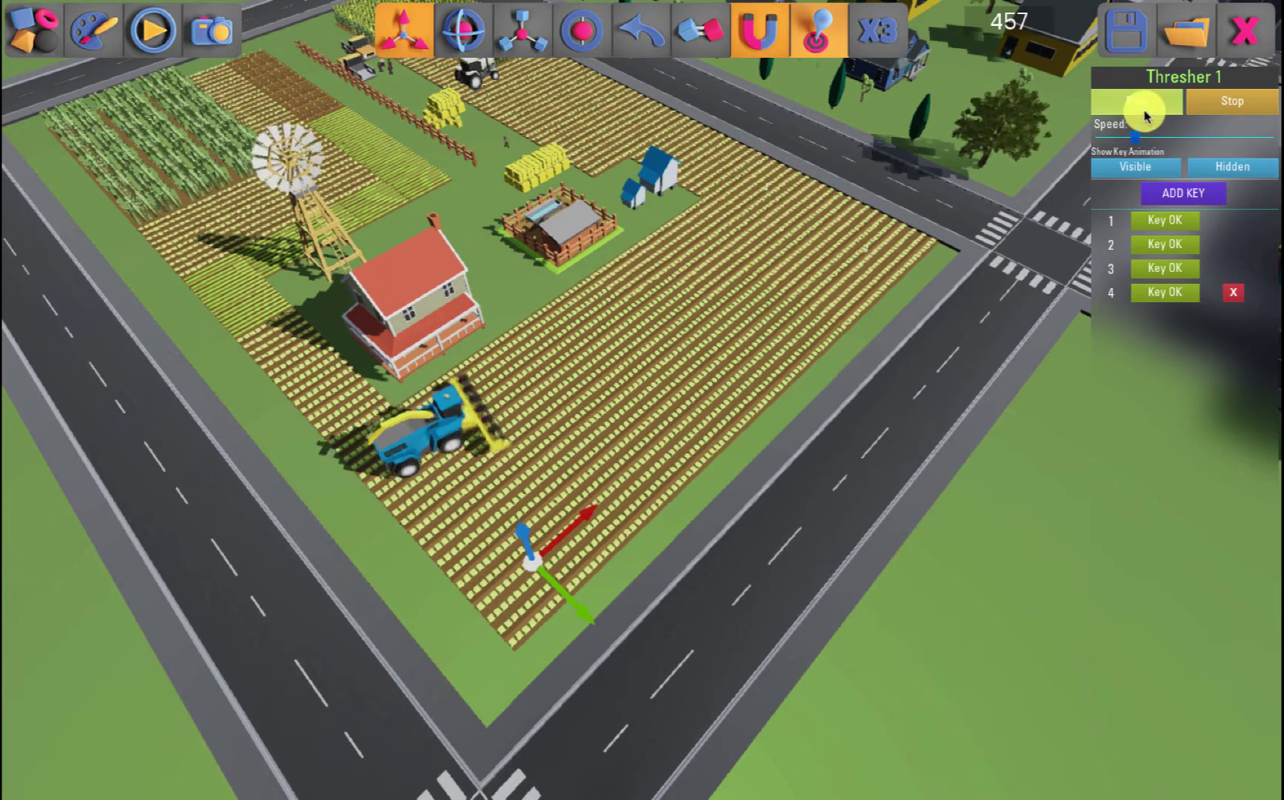
left_click_drag(1139, 139, 1124, 139)
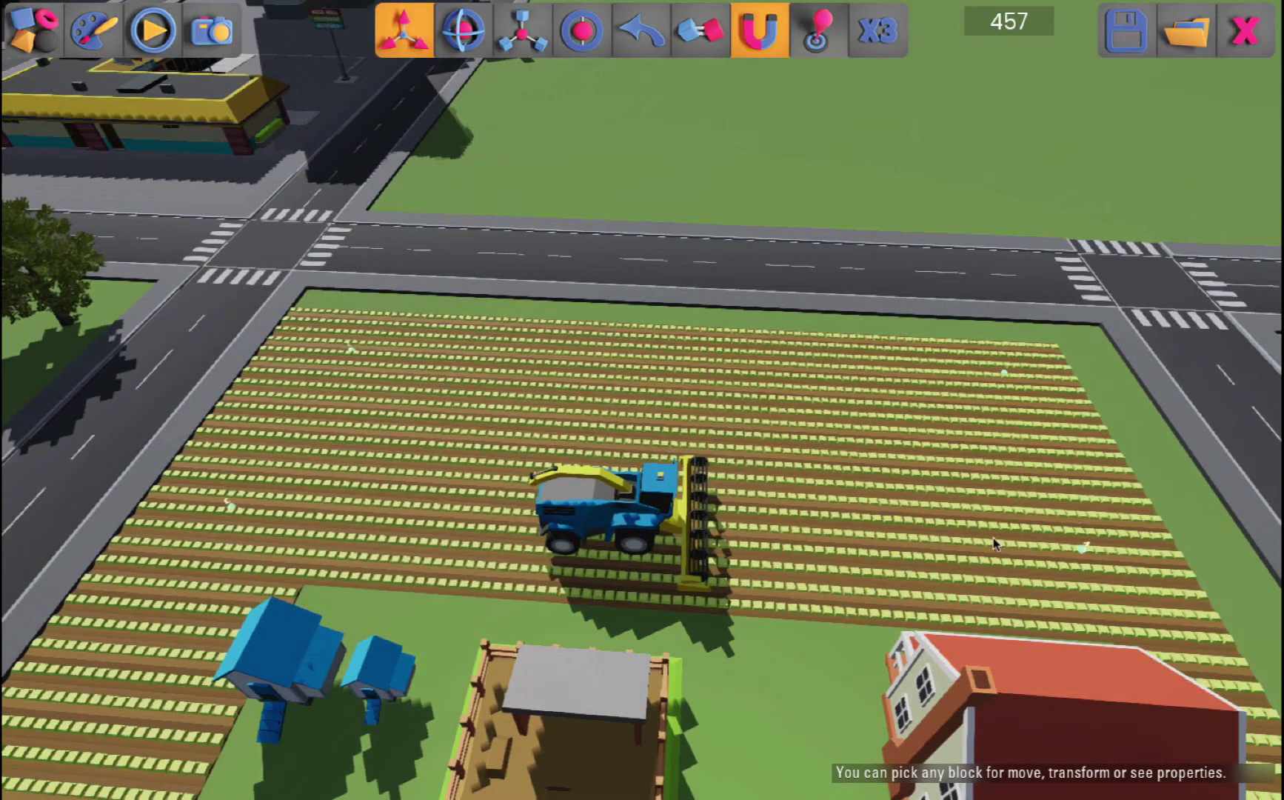
- Select the thresher and delete its fourth, third and second animation keys
left_click(616, 522)
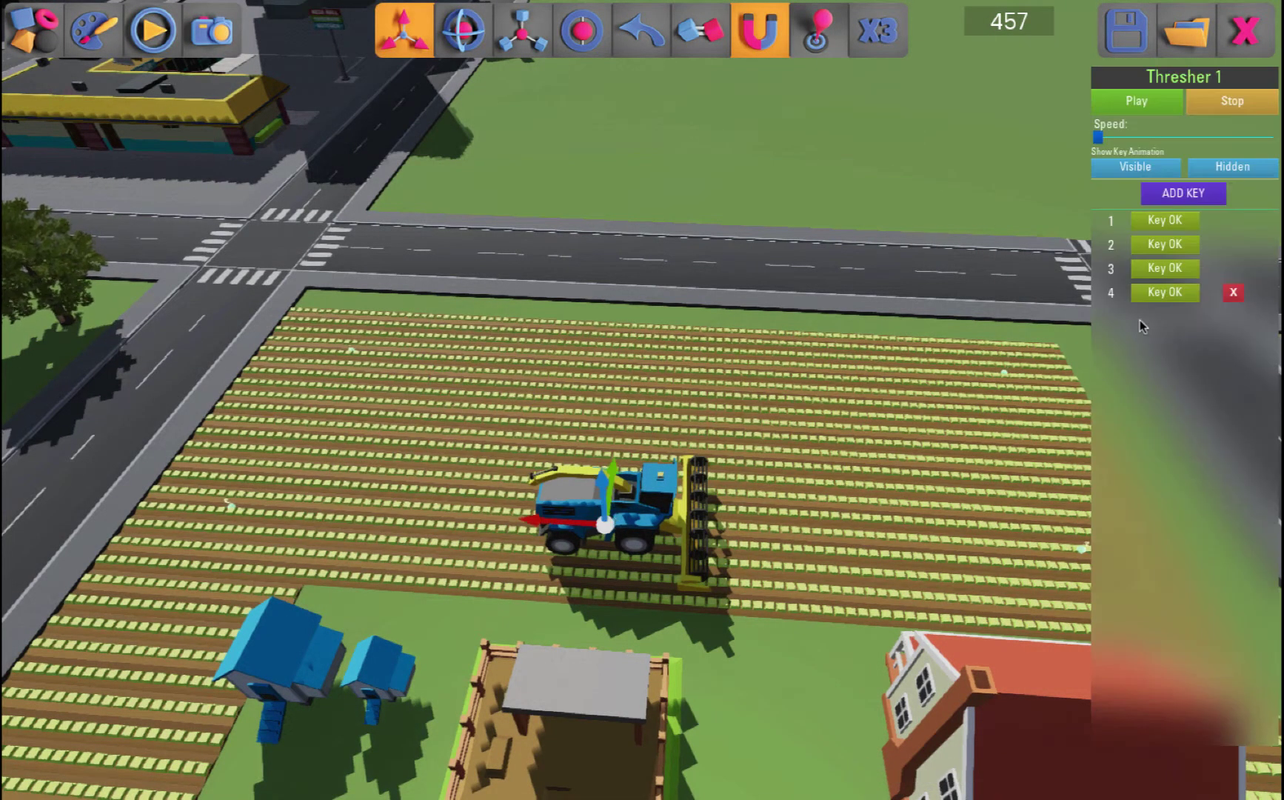
left_click(1234, 292)
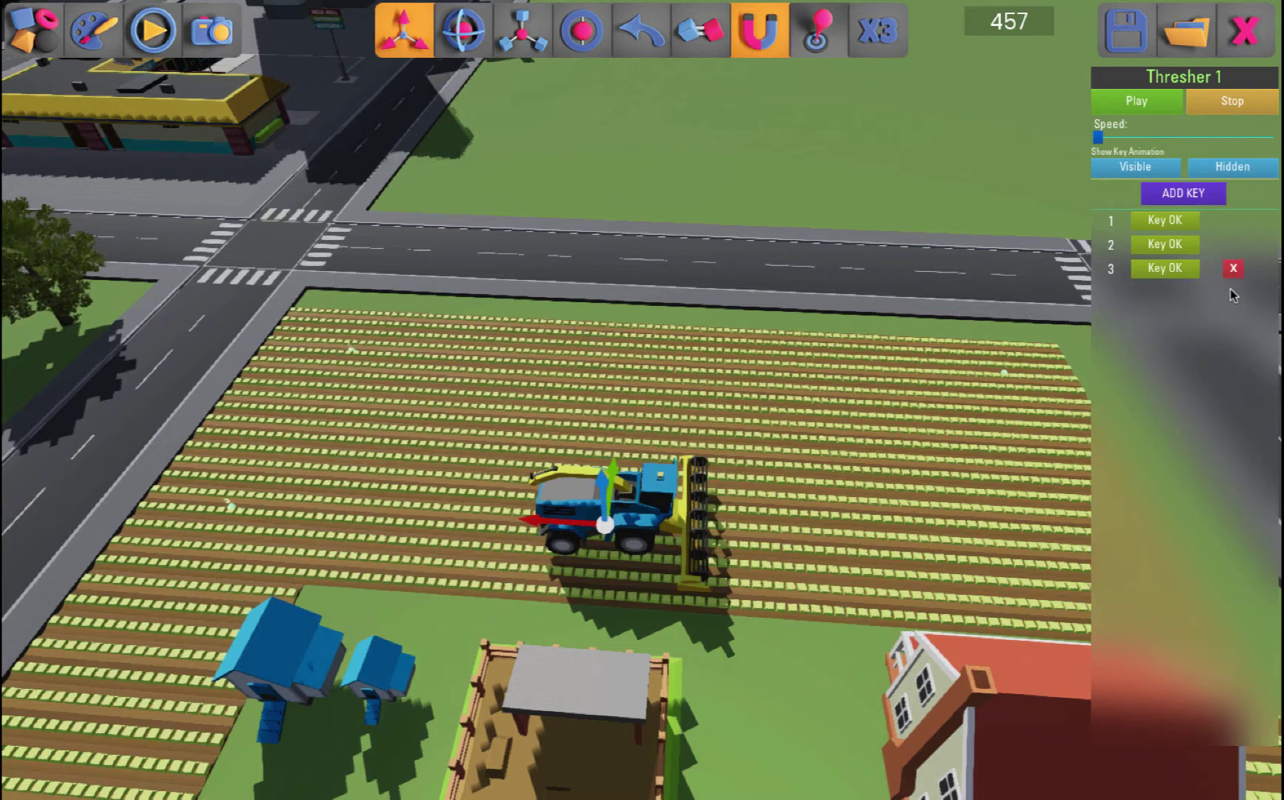
left_click(1233, 268)
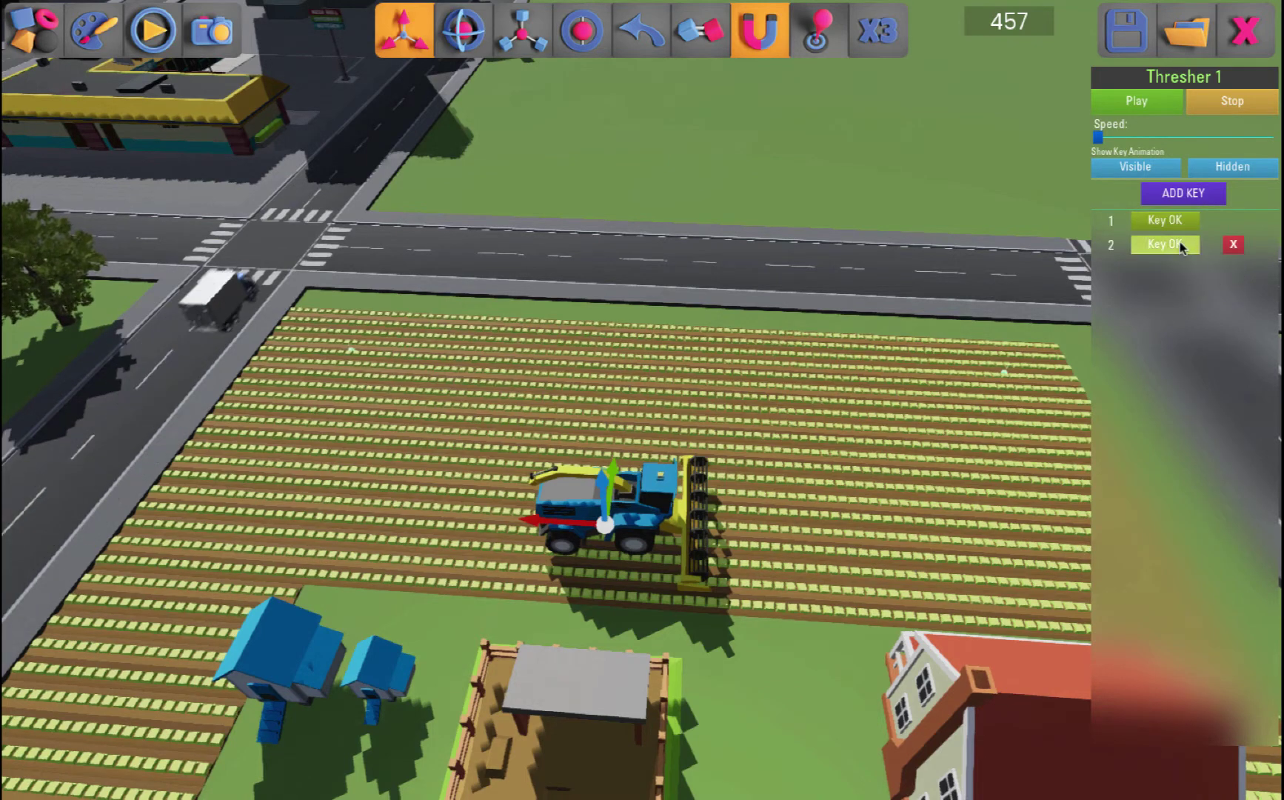
left_click(1233, 244)
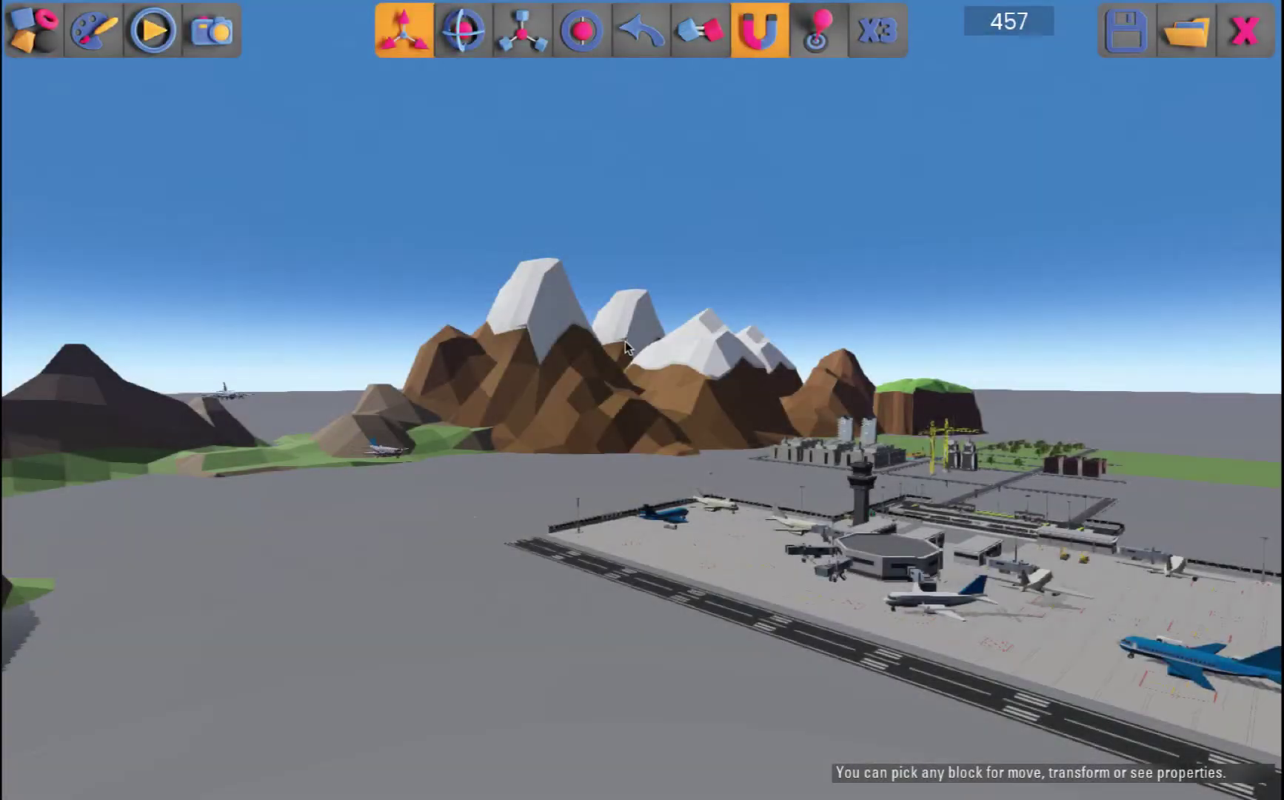
right_click_drag(624, 356, 660, 375)
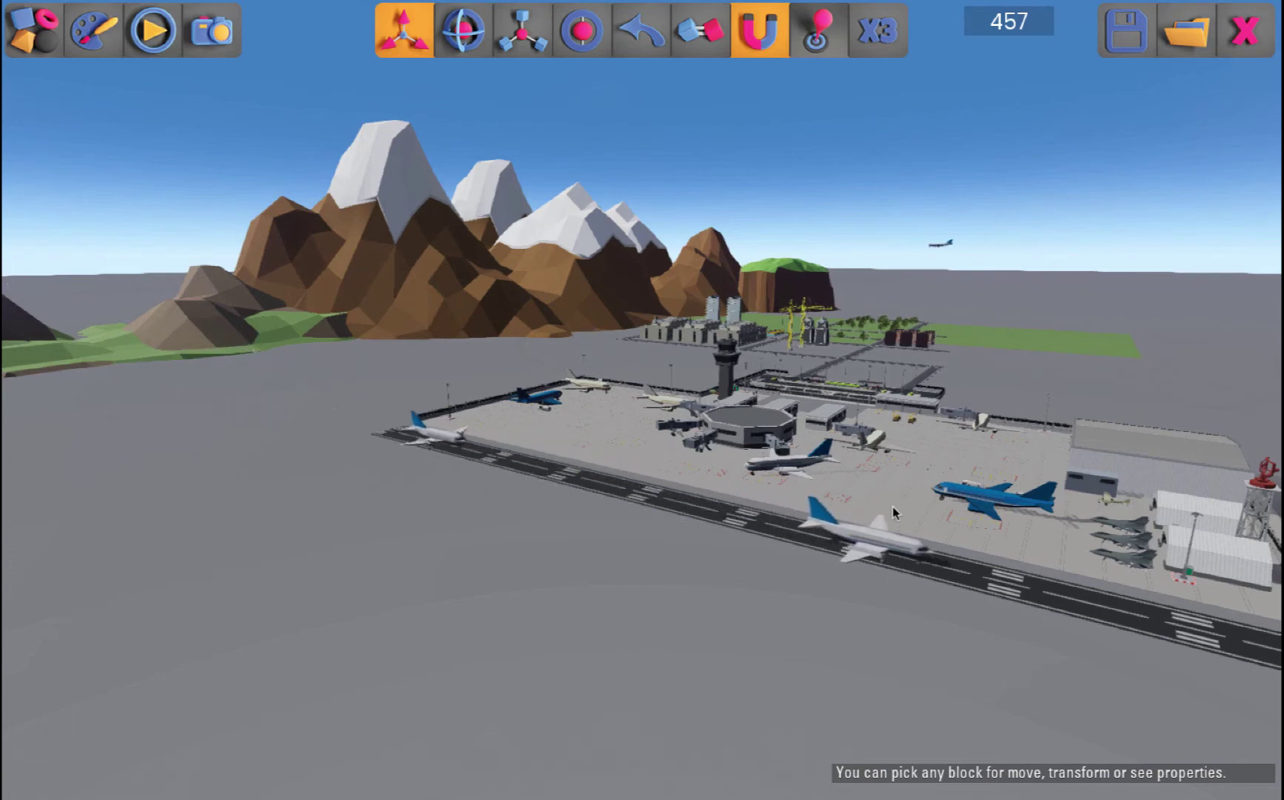
right_click_drag(808, 309, 645, 338)
key("d")
key("e")
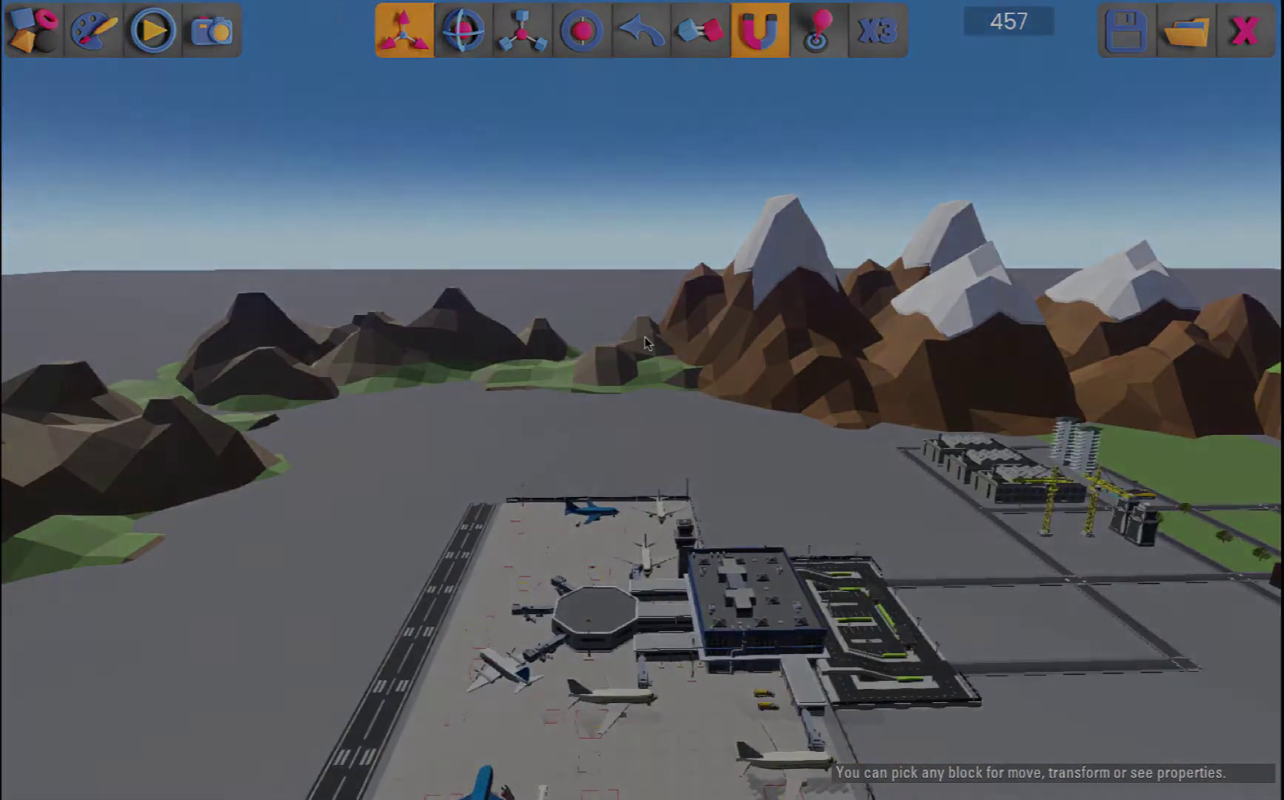